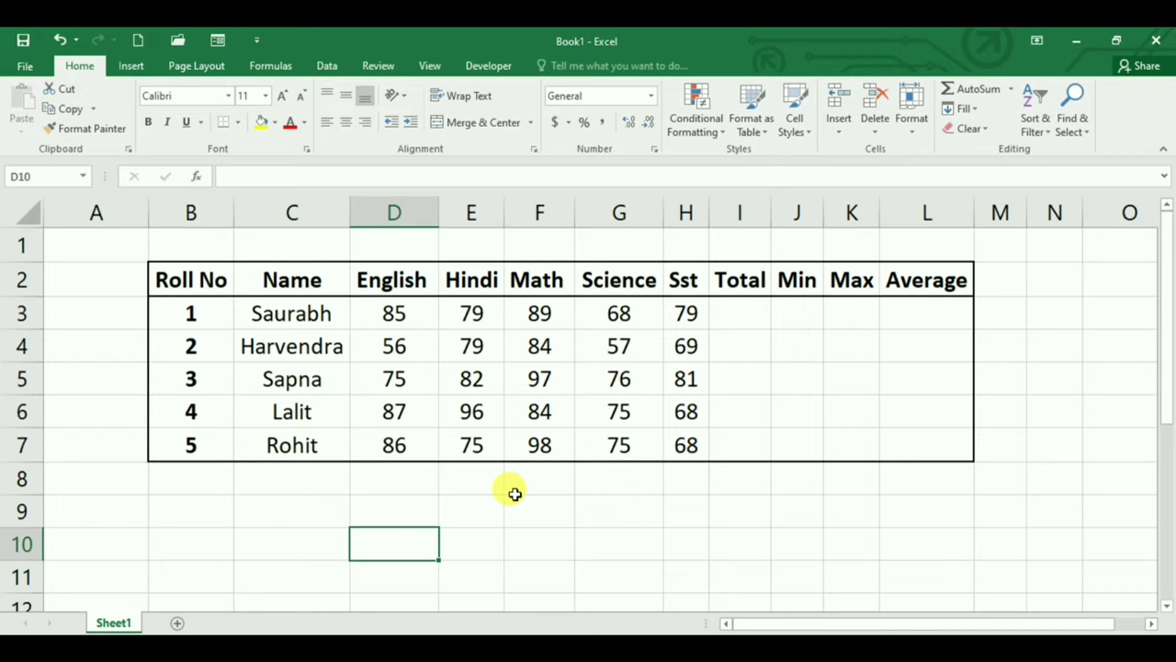
- Enter =SUM(D3:H3) in I3 so row 3's Total shows 400
click(735, 318)
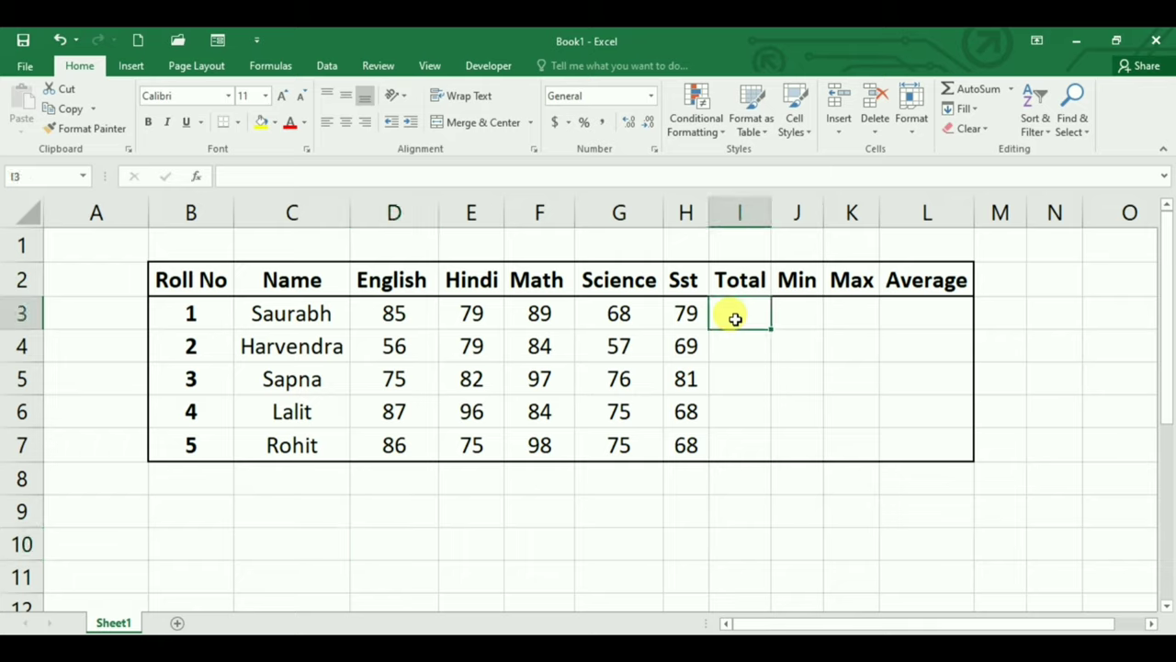
text(=)
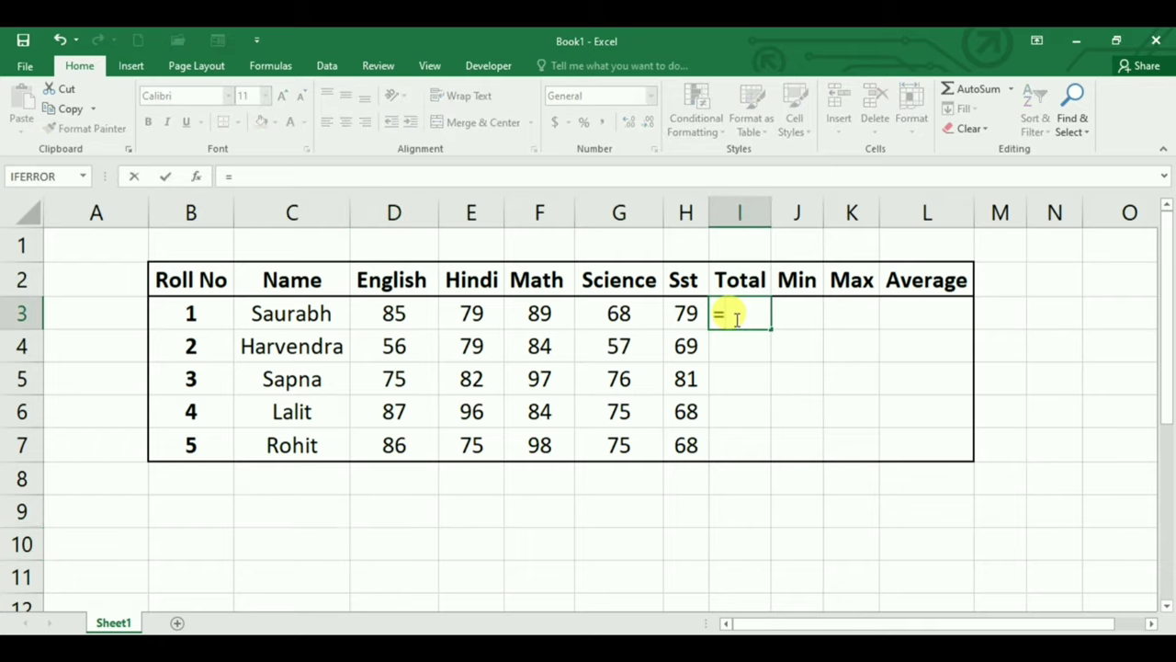
text(sum)
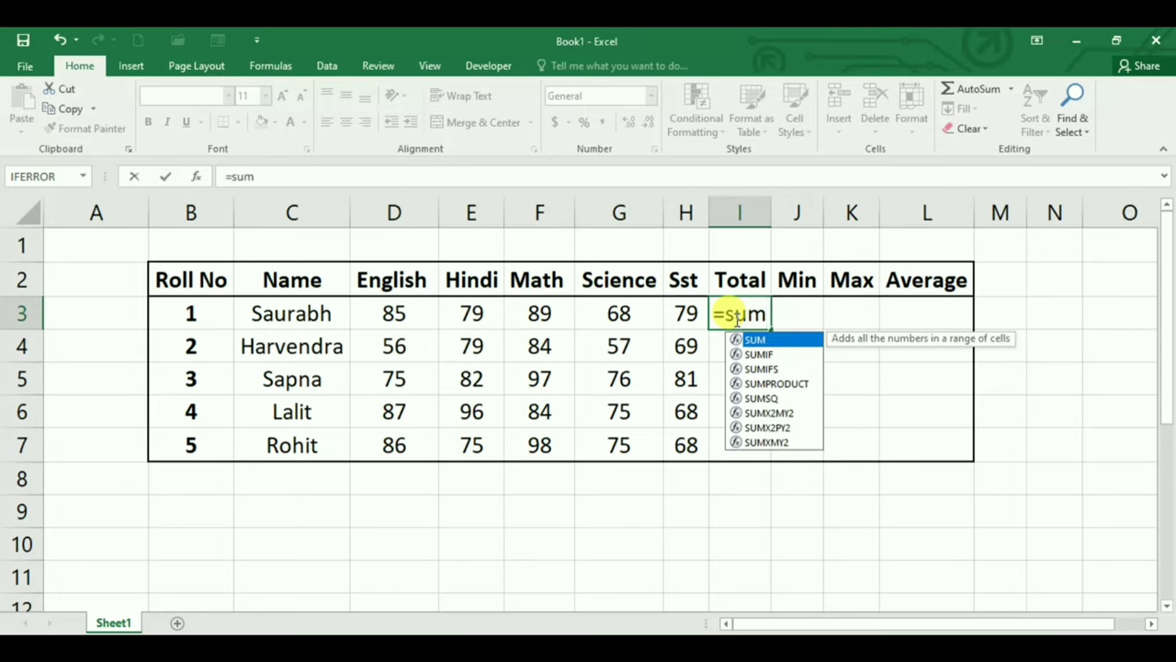
text(()
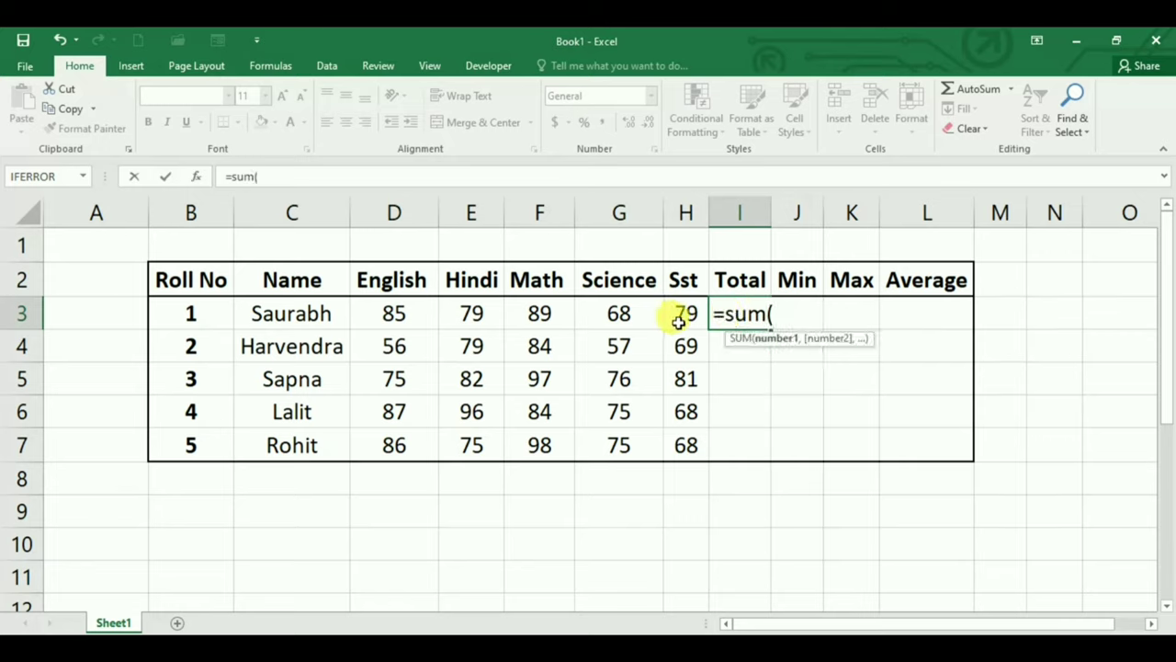
mouse_move(683, 315)
mouse_down()
mouse_move(440, 335)
mouse_move(390, 317)
mouse_up()
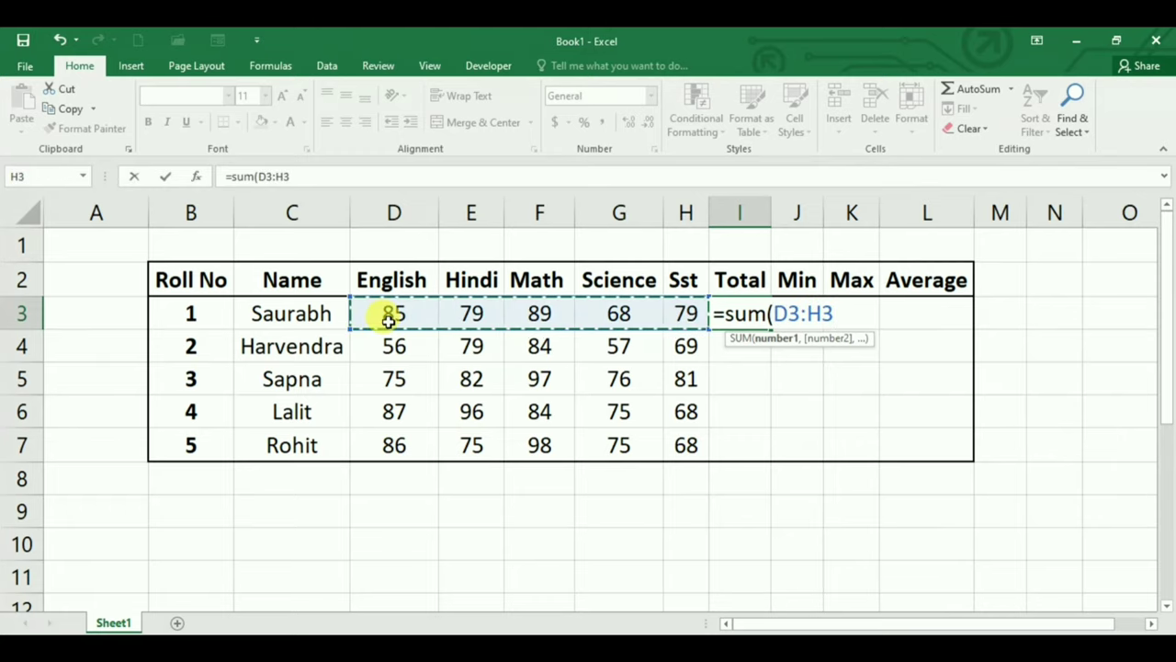
text())
key(Return)
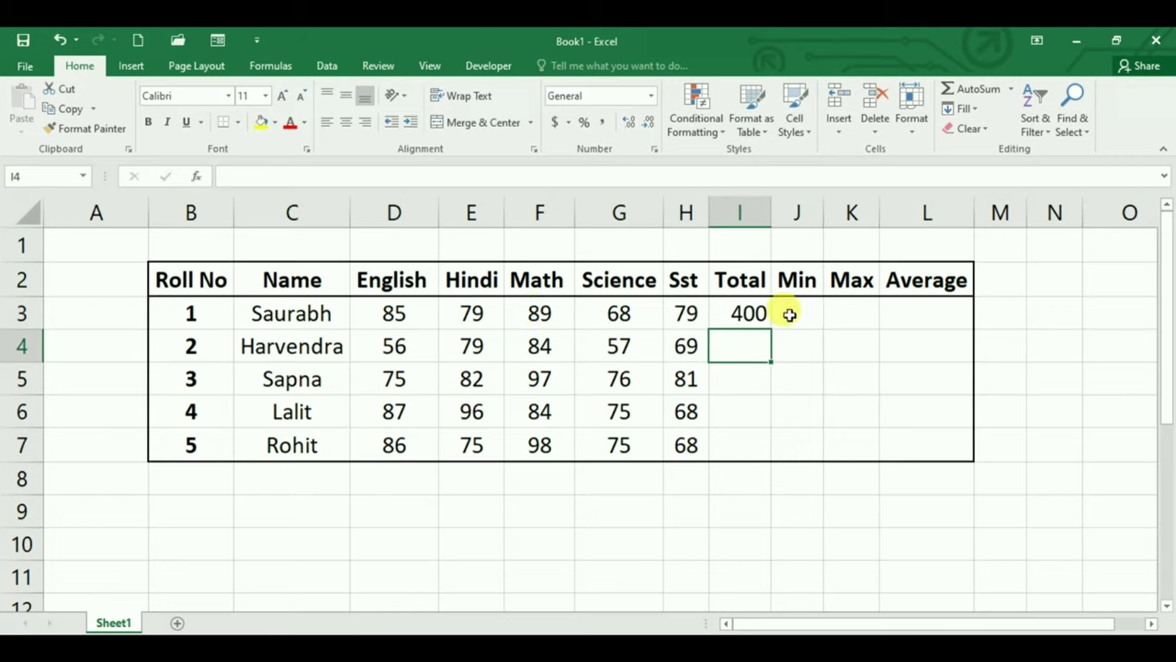
- Enter =MIN(D3:H3) in J3, giving row 3 a Min of 68
click(790, 314)
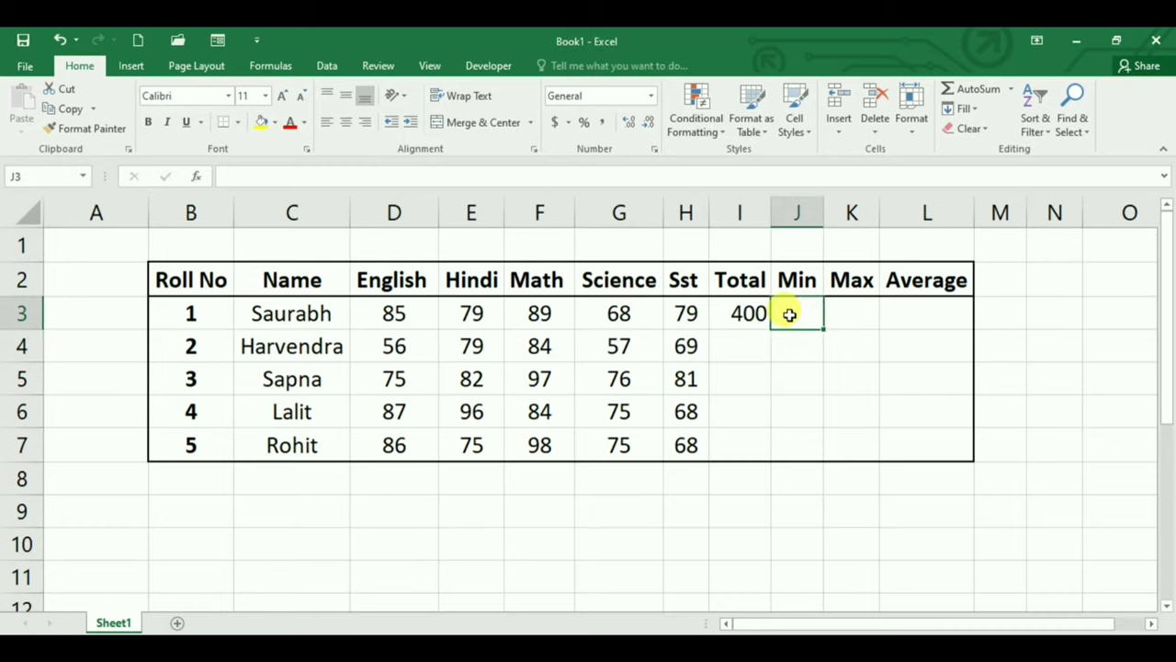
text(=m)
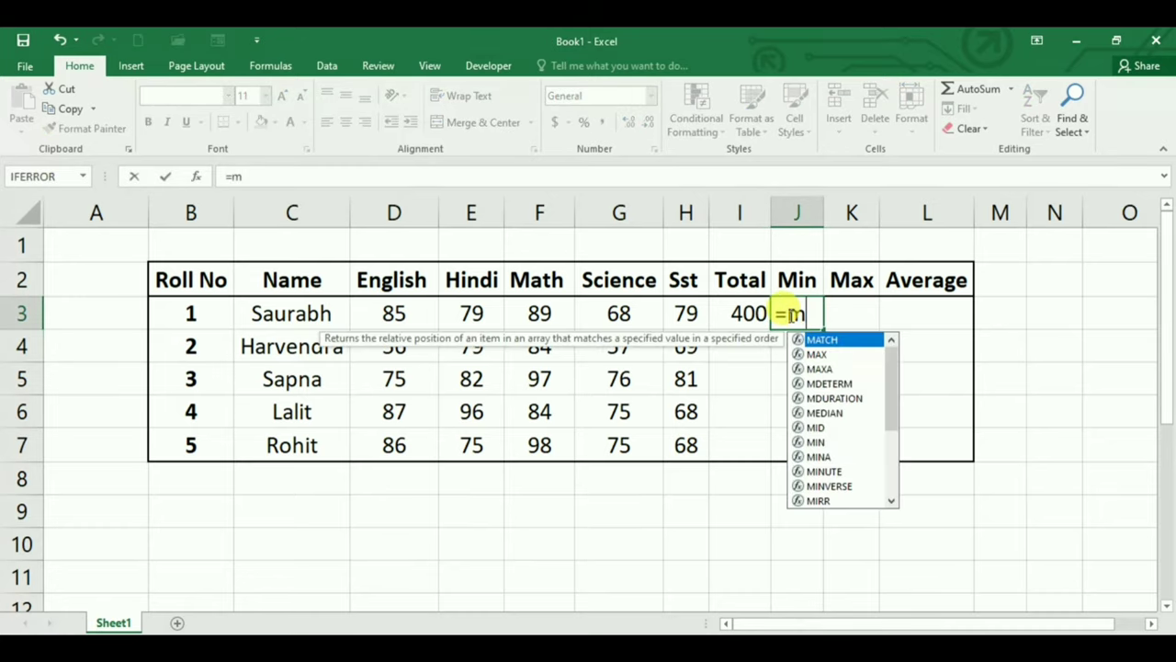
text(in)
key(Tab)
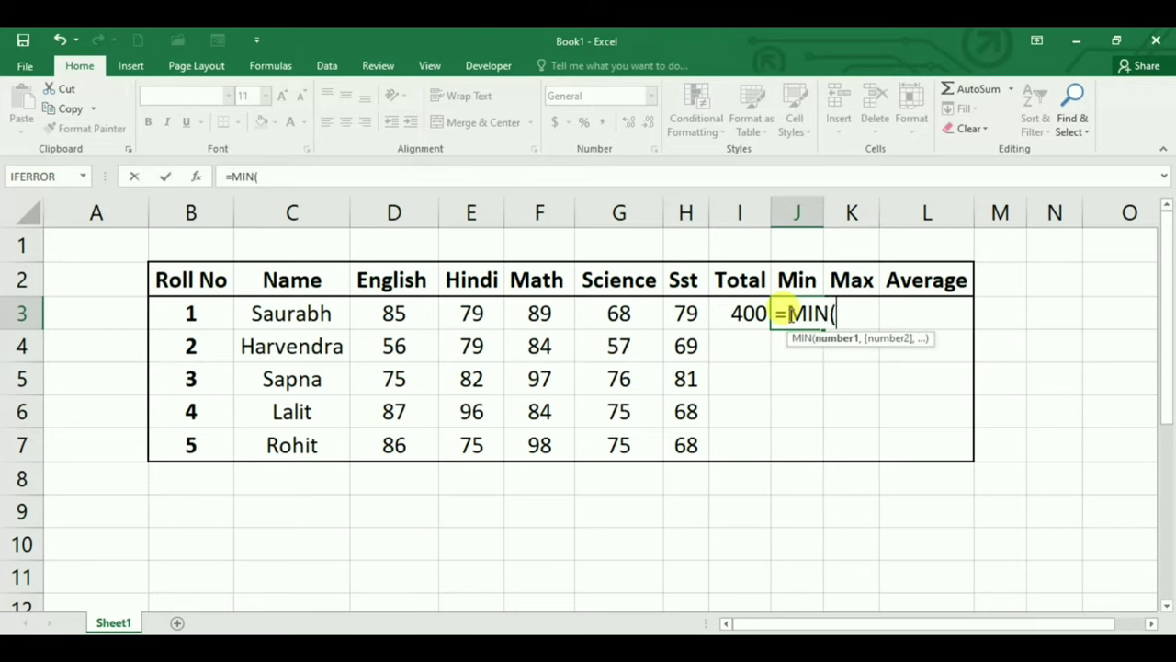
click(681, 309)
drag(619, 308, 379, 313)
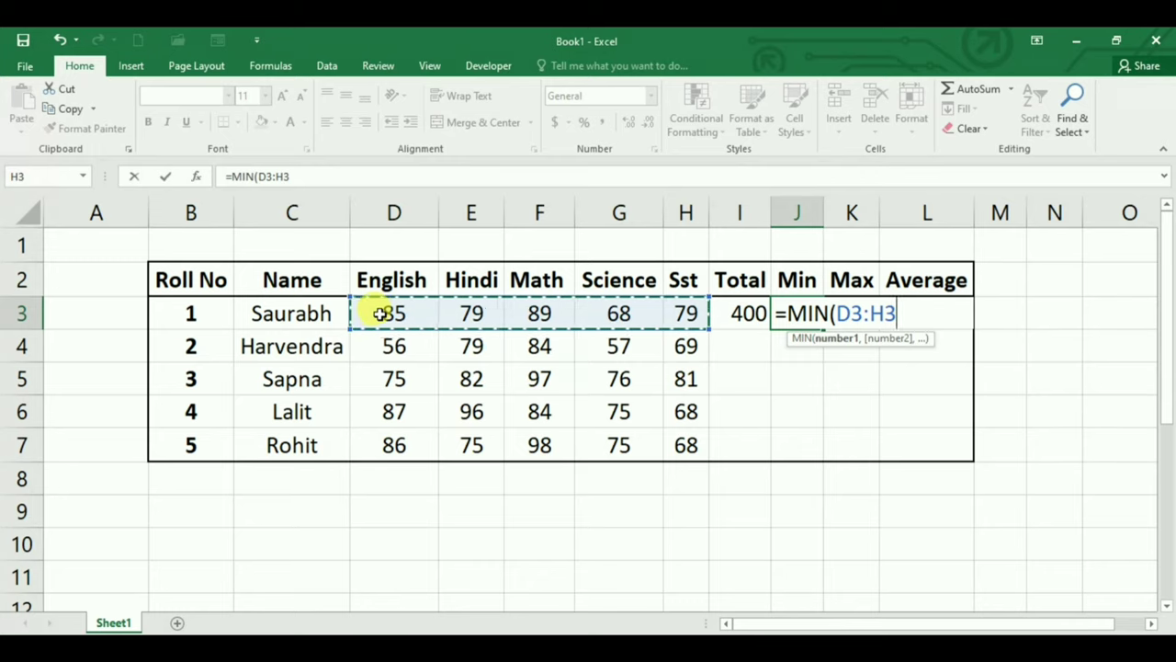
key(Return)
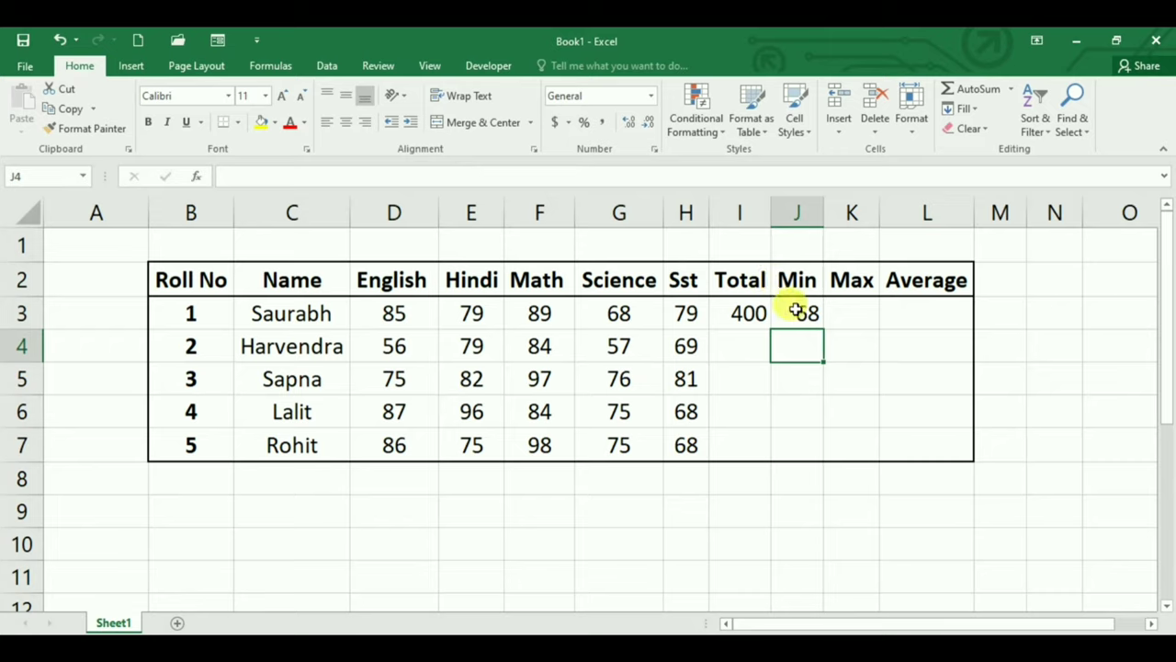
- Enter =MAX(D3:H3) in K3, giving row 3 a Max of 89
click(846, 311)
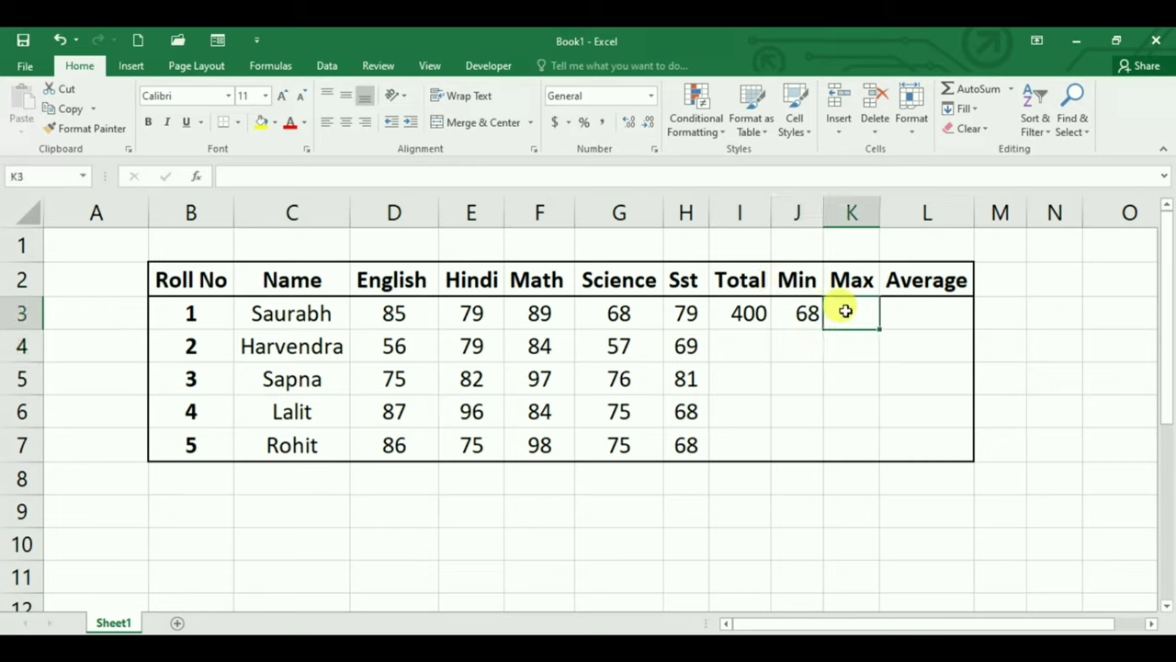
text(=)
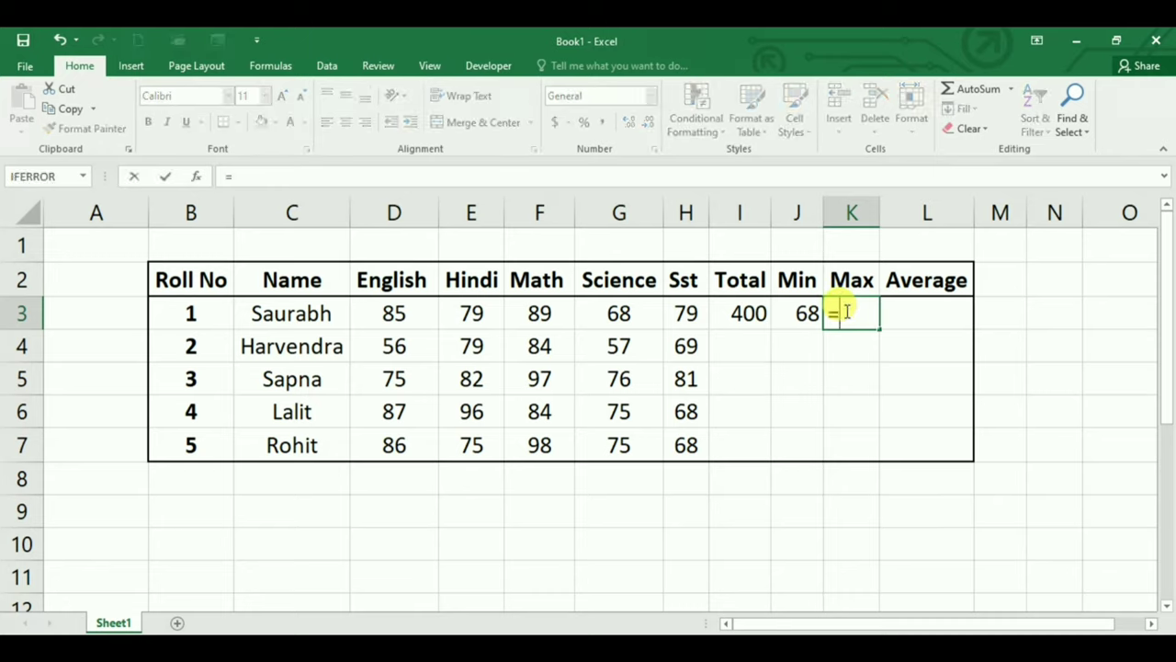
text(max)
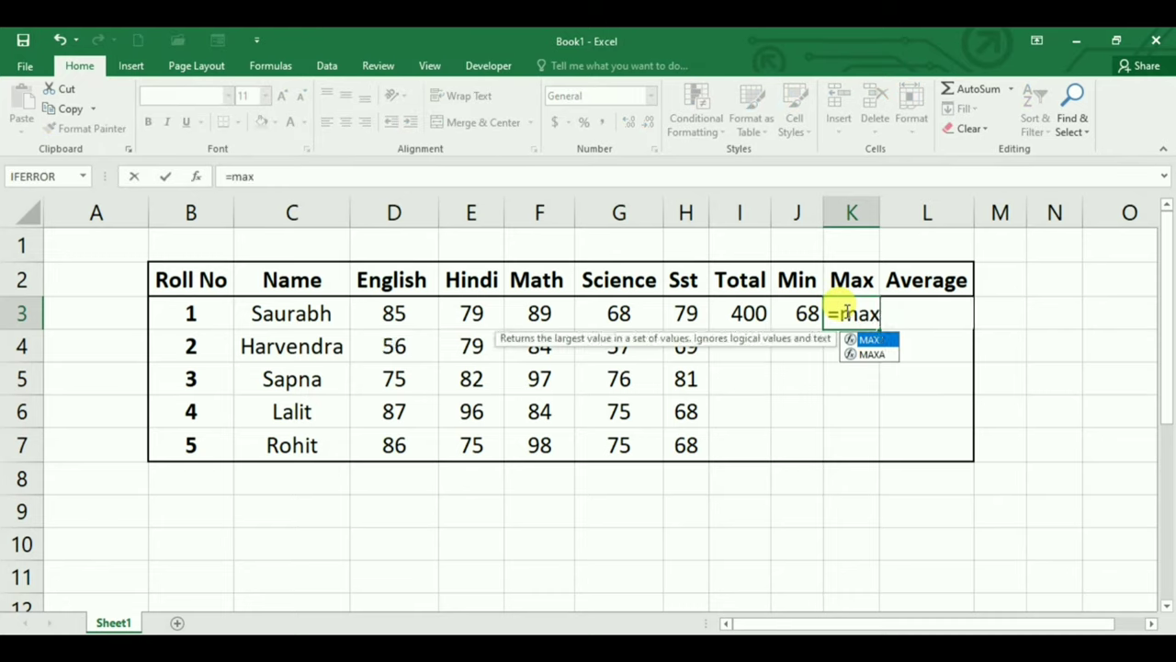
key(Tab)
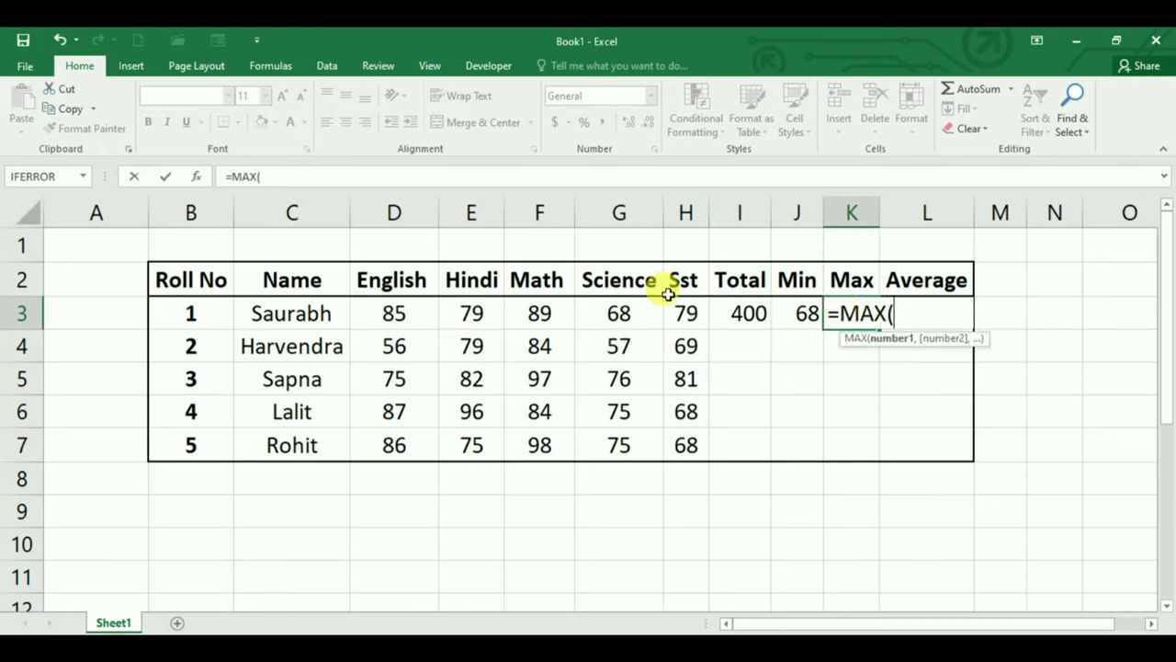
drag(677, 313, 402, 315)
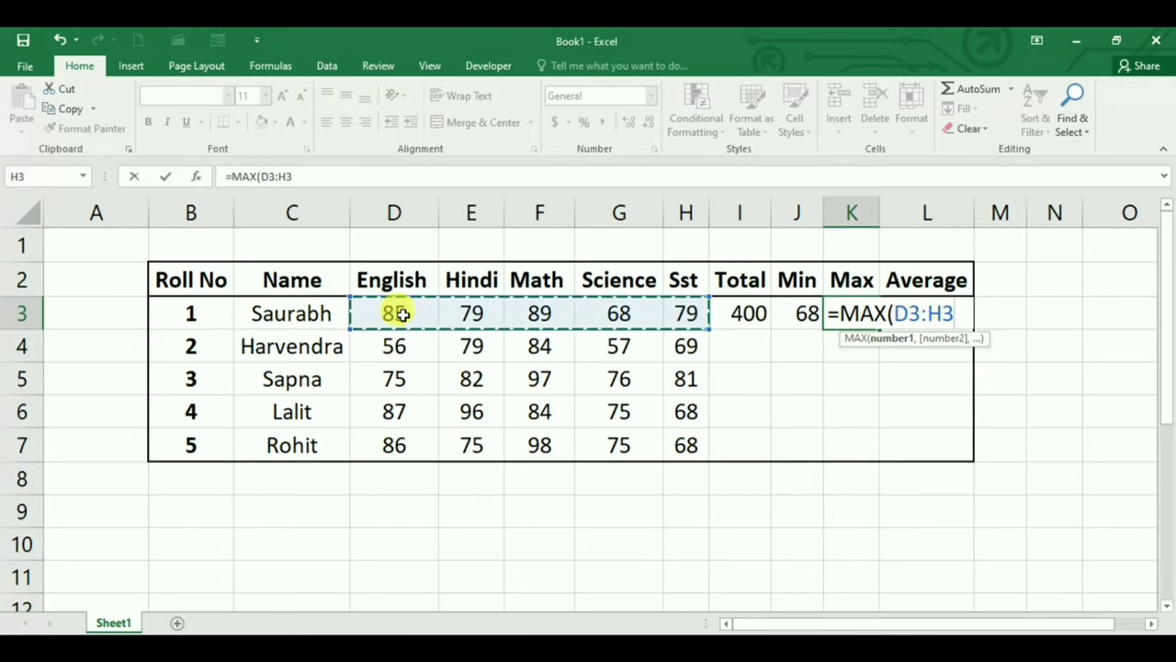
text())
key(Return)
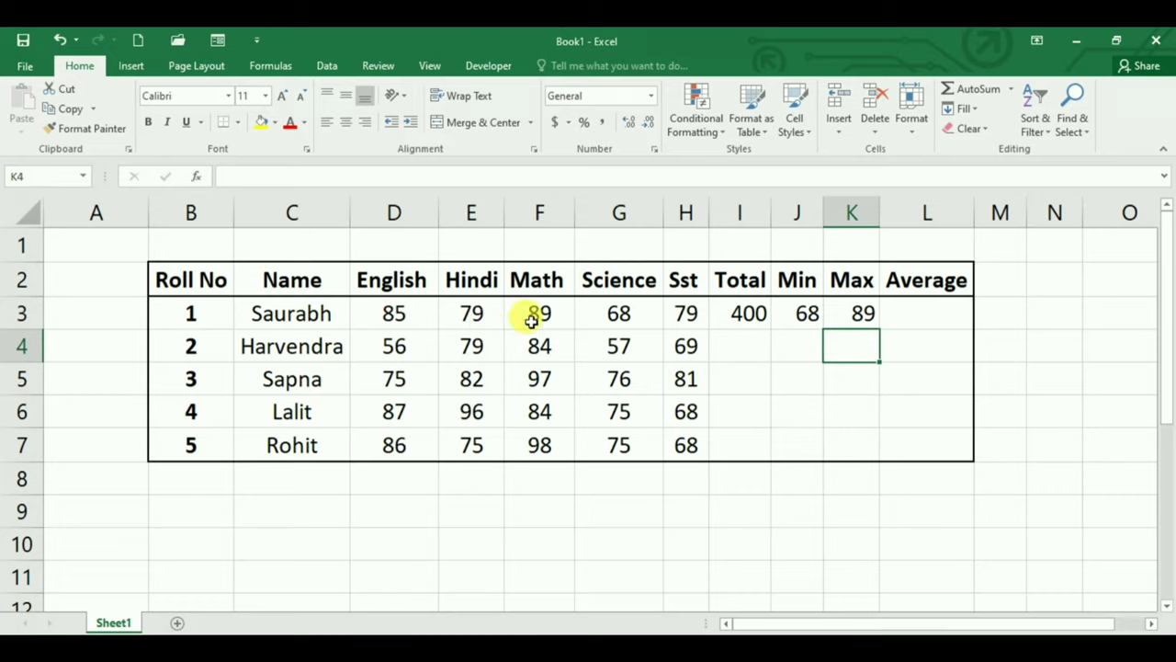
- Enter =AVERAGE(D3:H3) in L3, showing 80, and check the formula
click(926, 313)
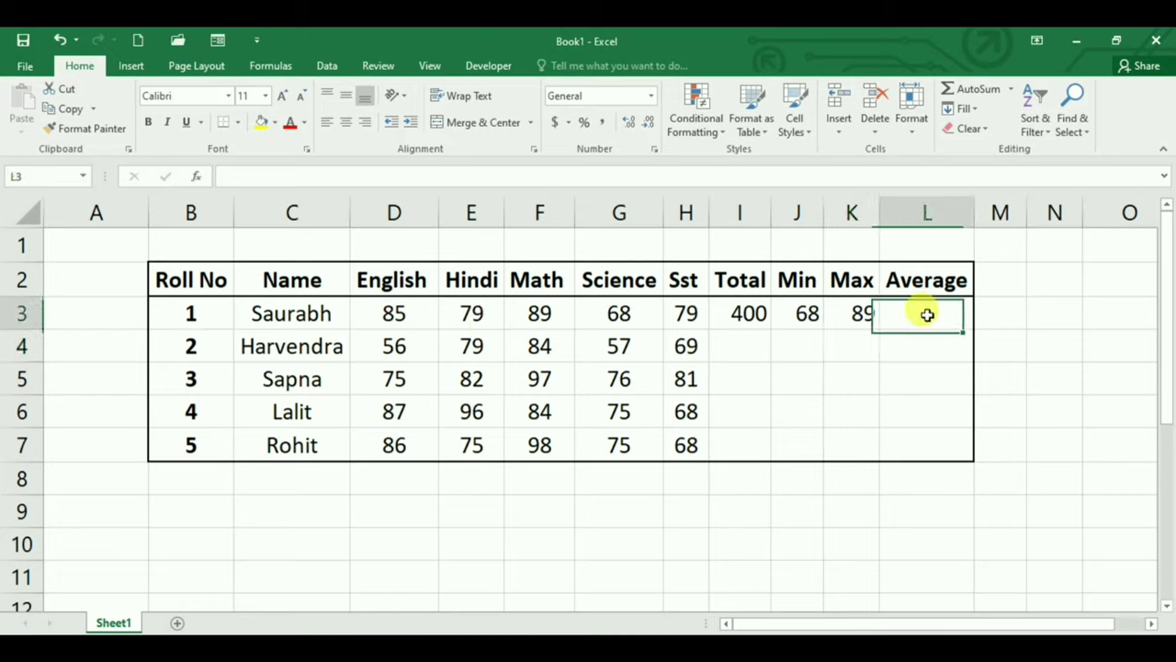
text(=)
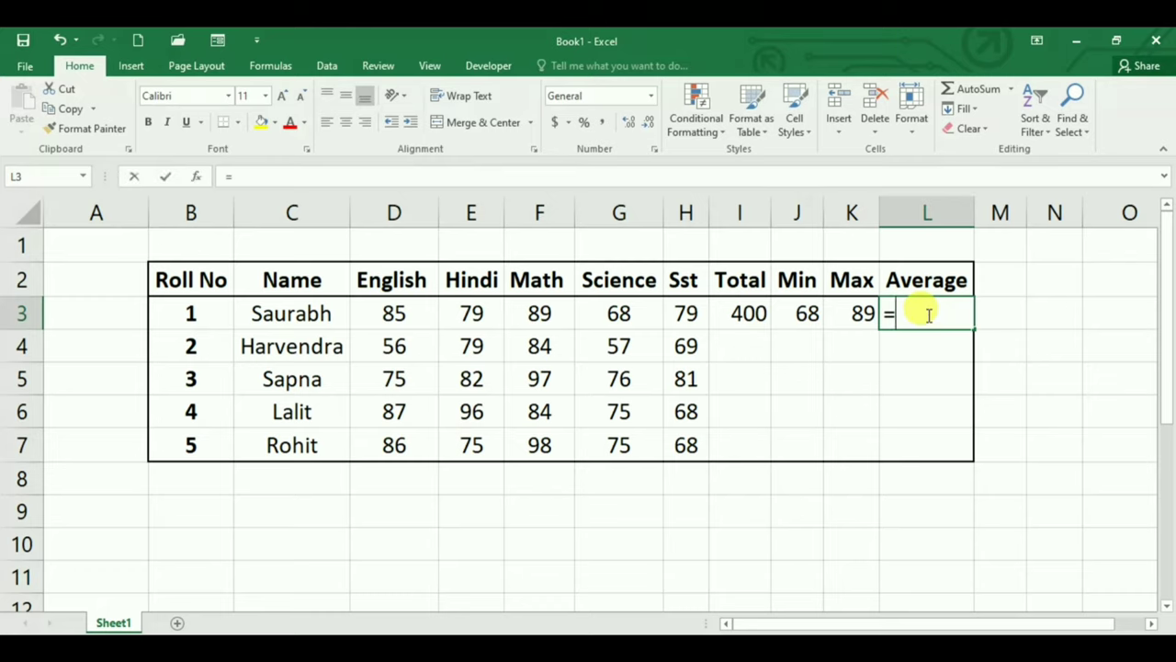
text(ave)
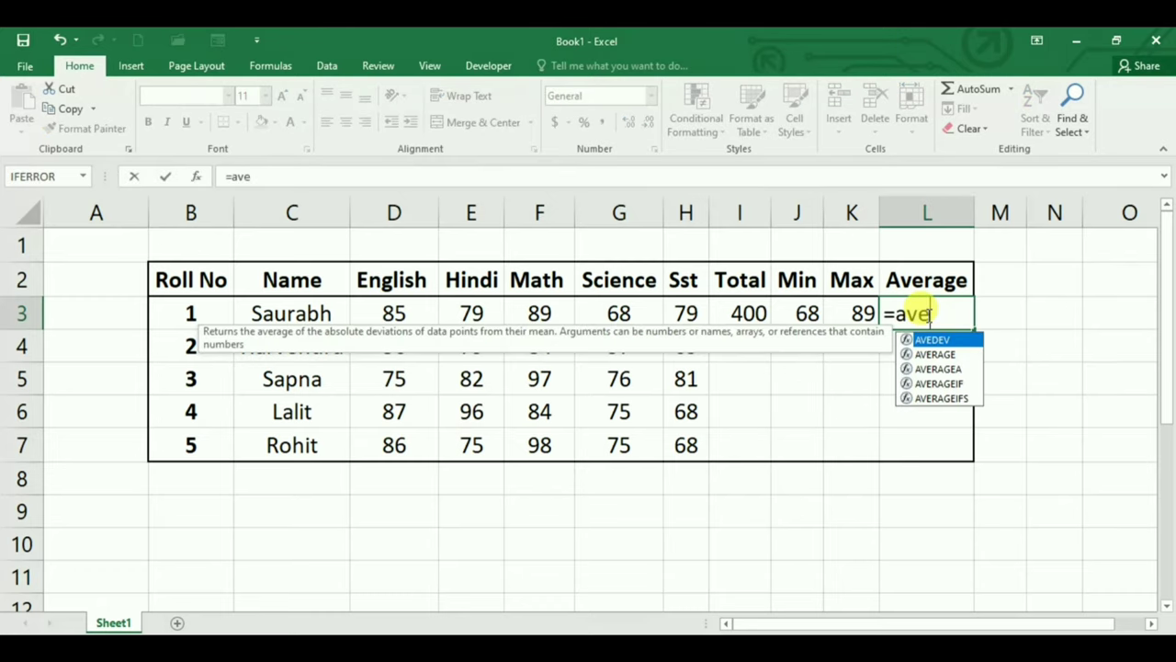
text(ra)
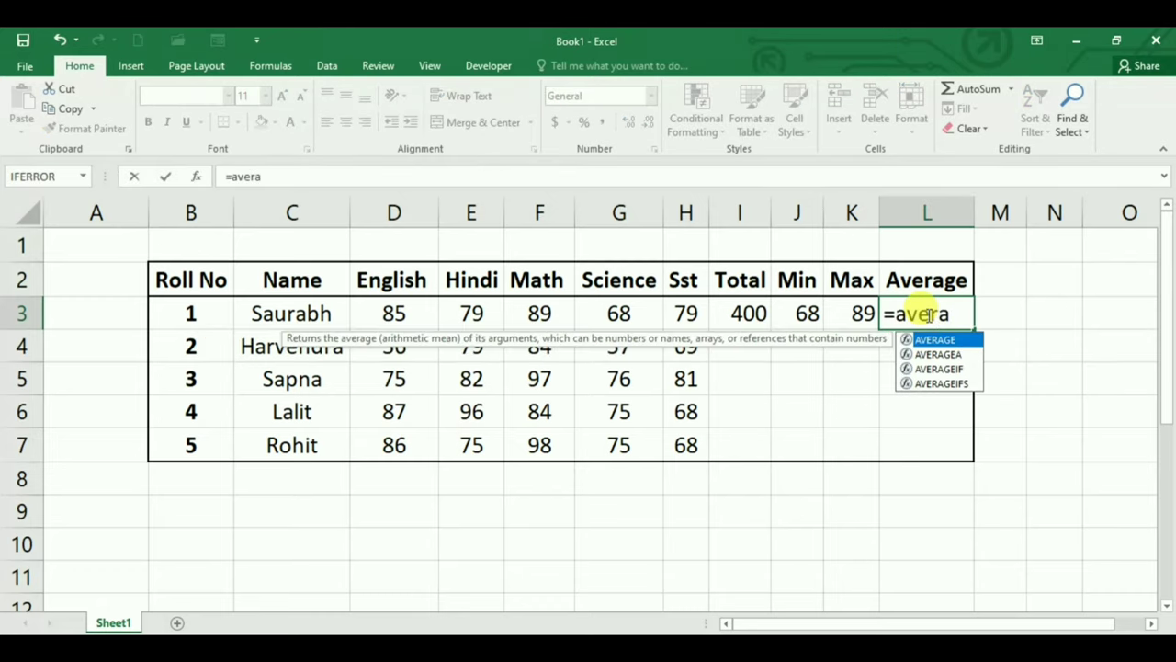
text(ge)
key(Tab)
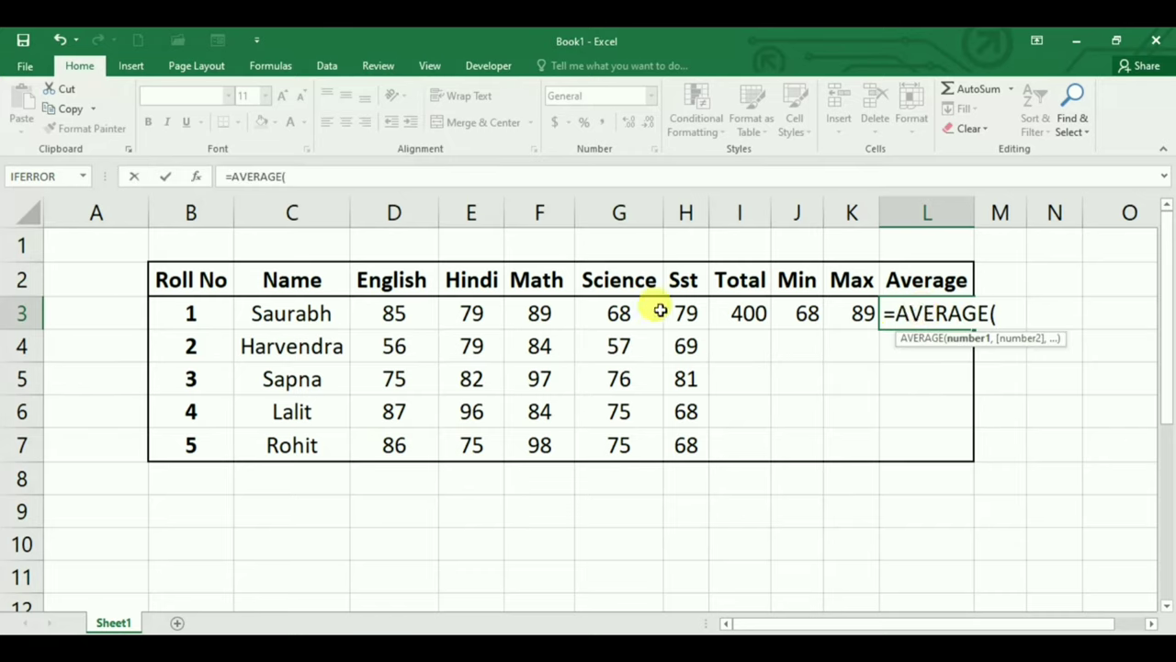
drag(682, 311, 393, 315)
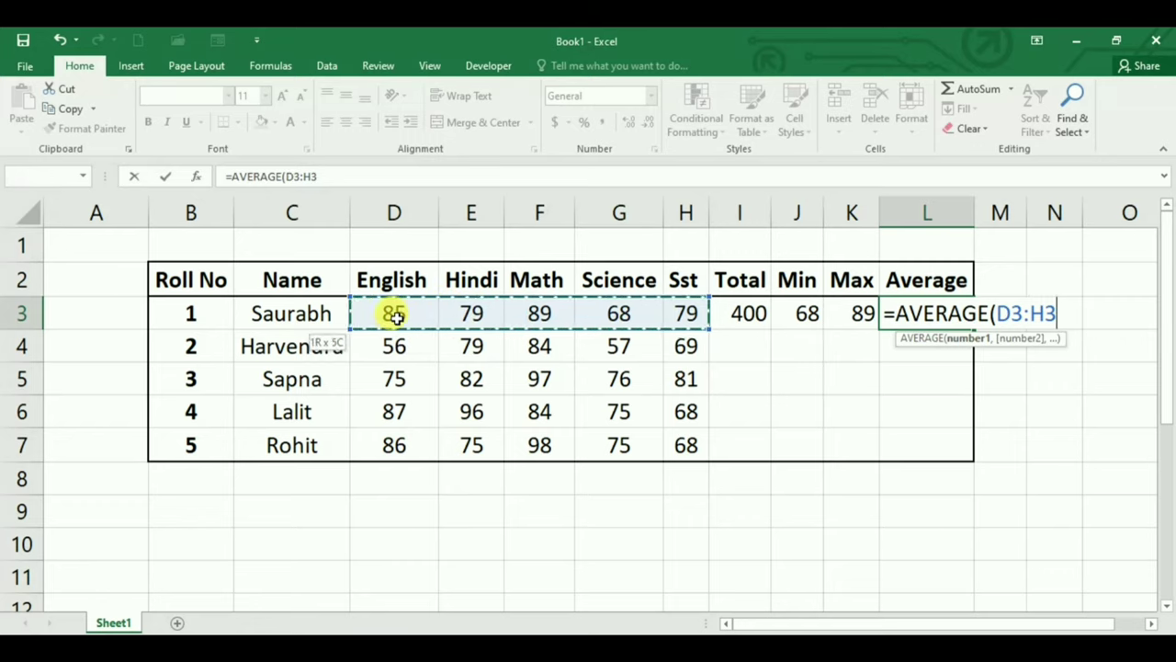
text())
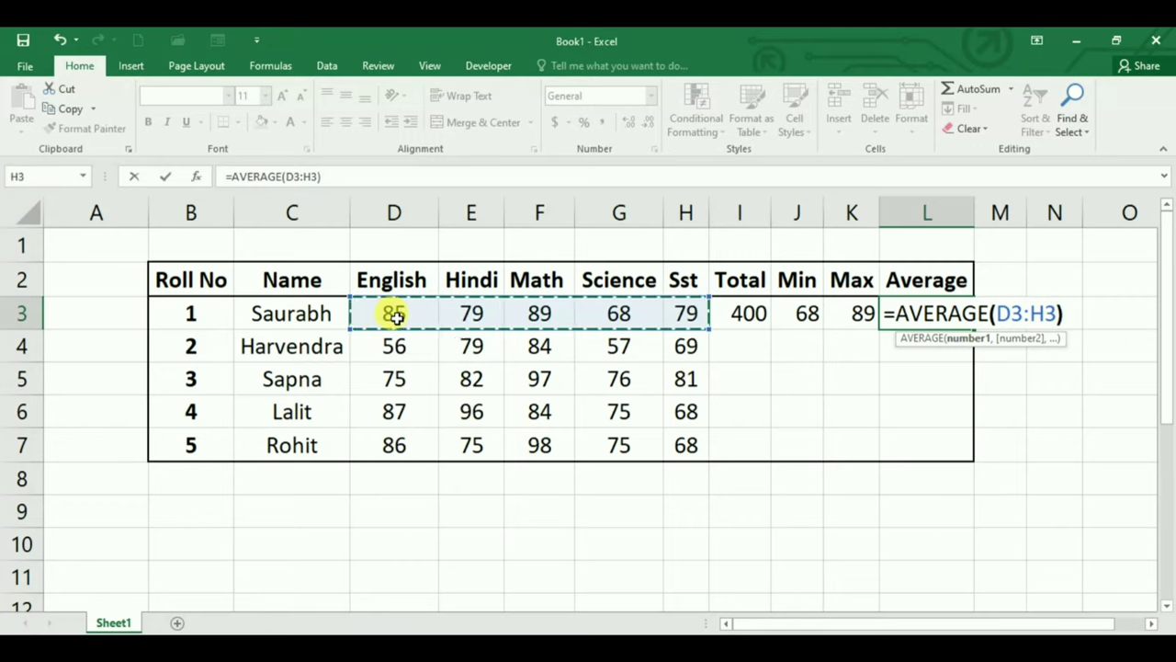
key(Return)
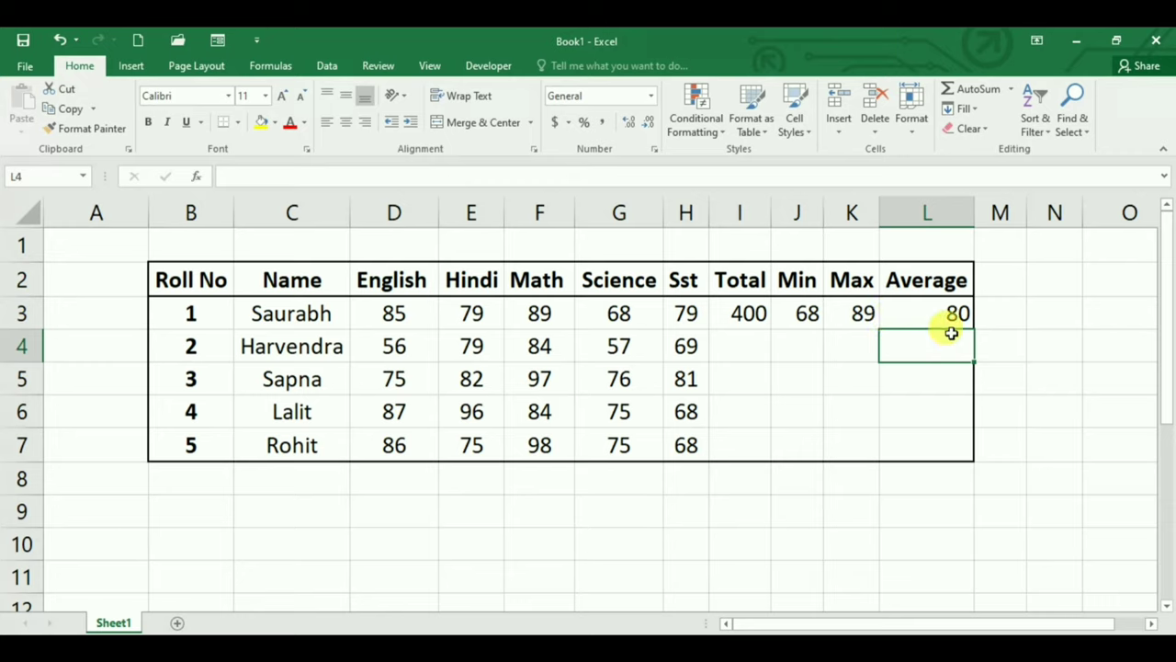
click(912, 314)
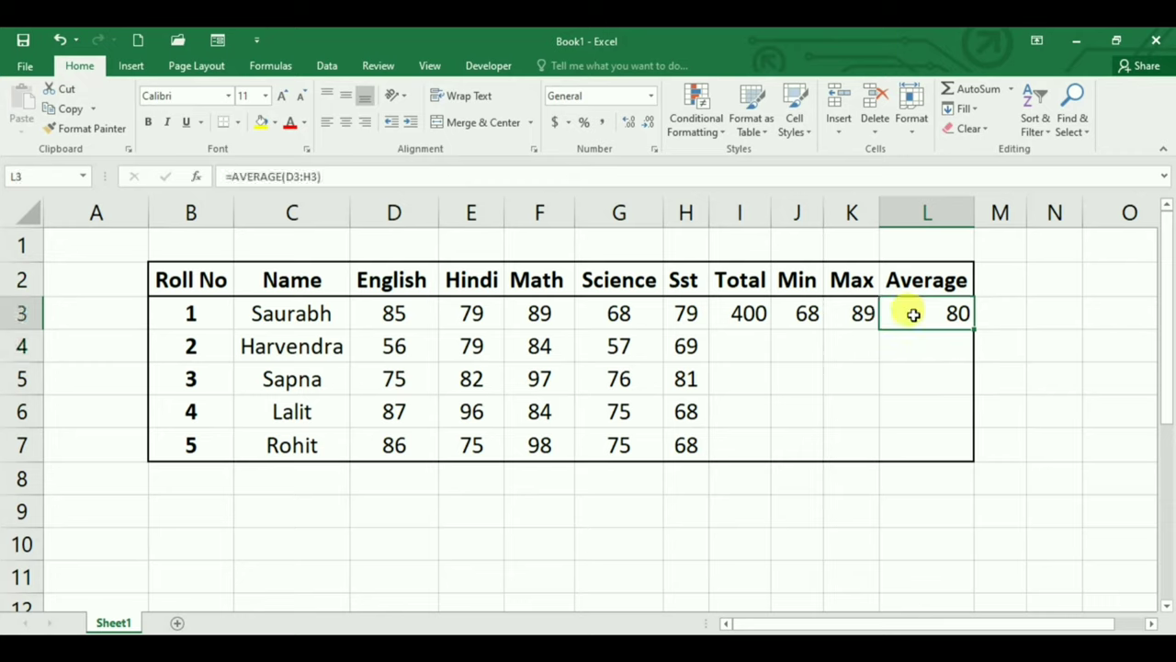
- Enter =SUM(D4:H4) in I4 so row 4's Total shows 345
click(743, 346)
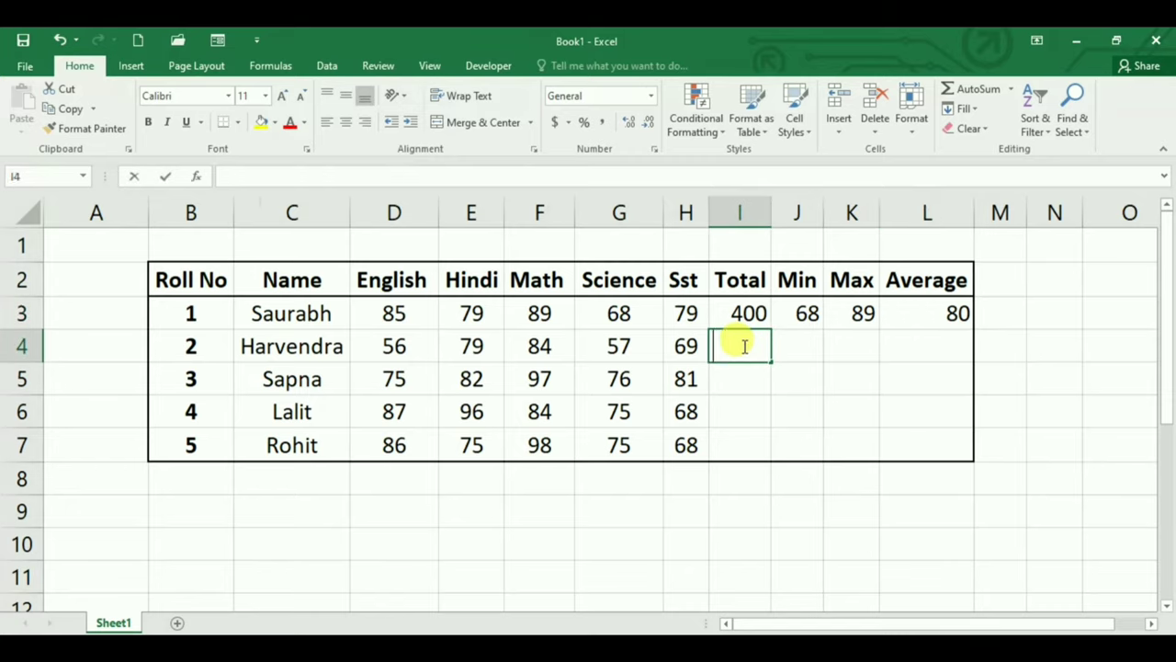
text(=s)
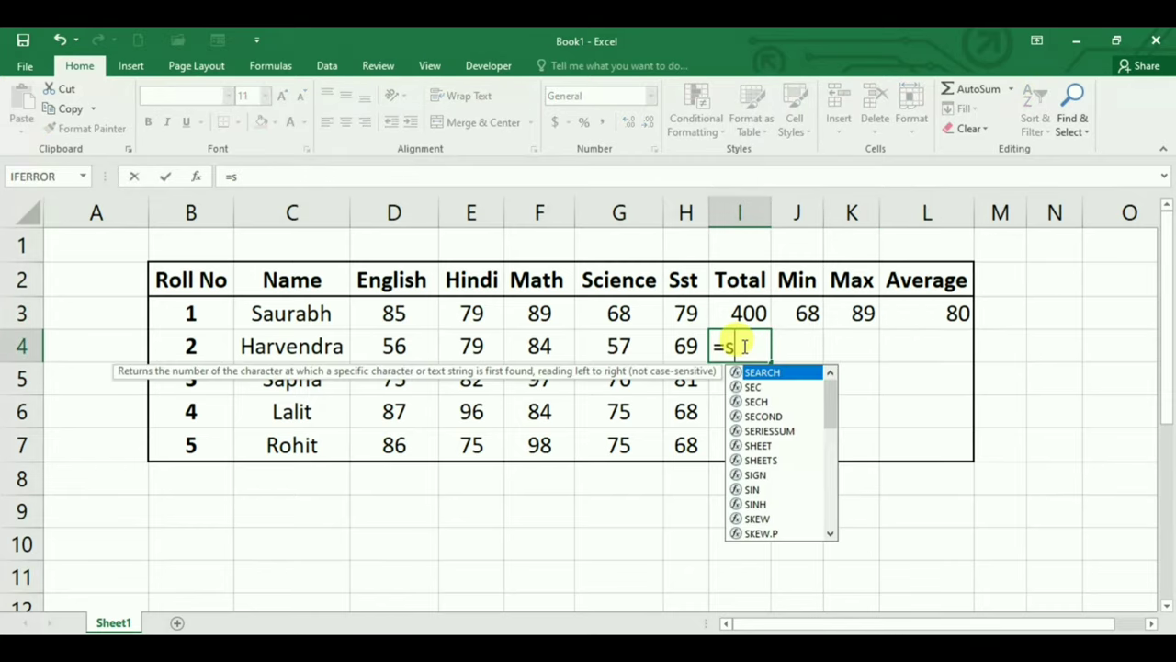
text(um()
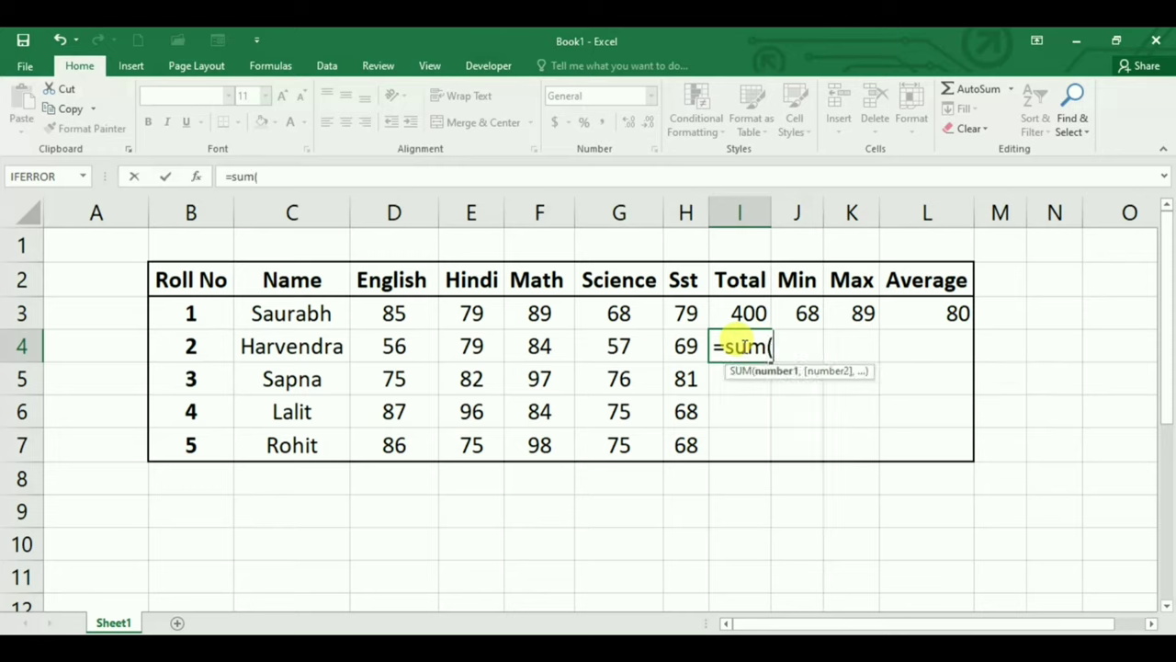
click(684, 345)
drag(548, 352, 420, 342)
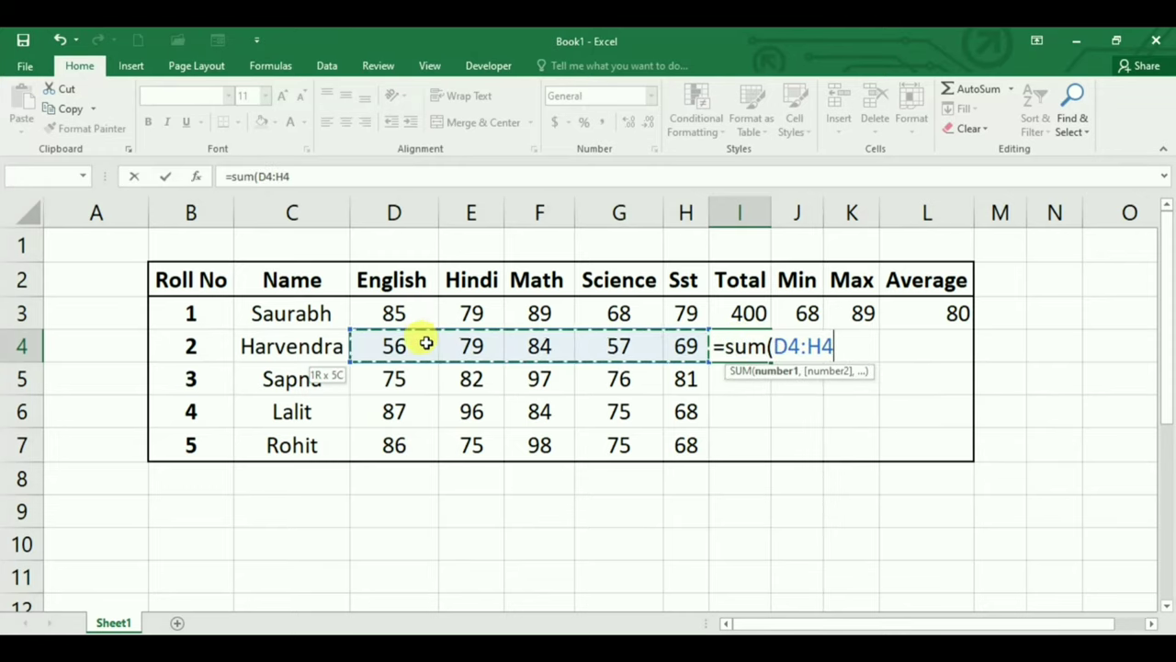
text())
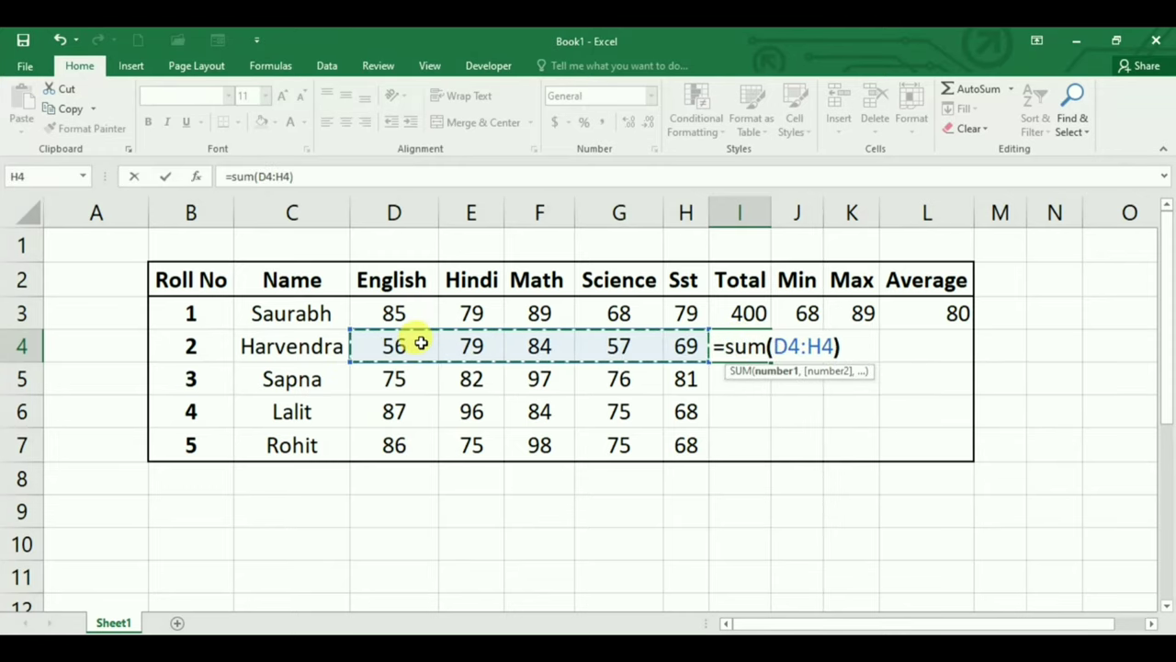
key(Return)
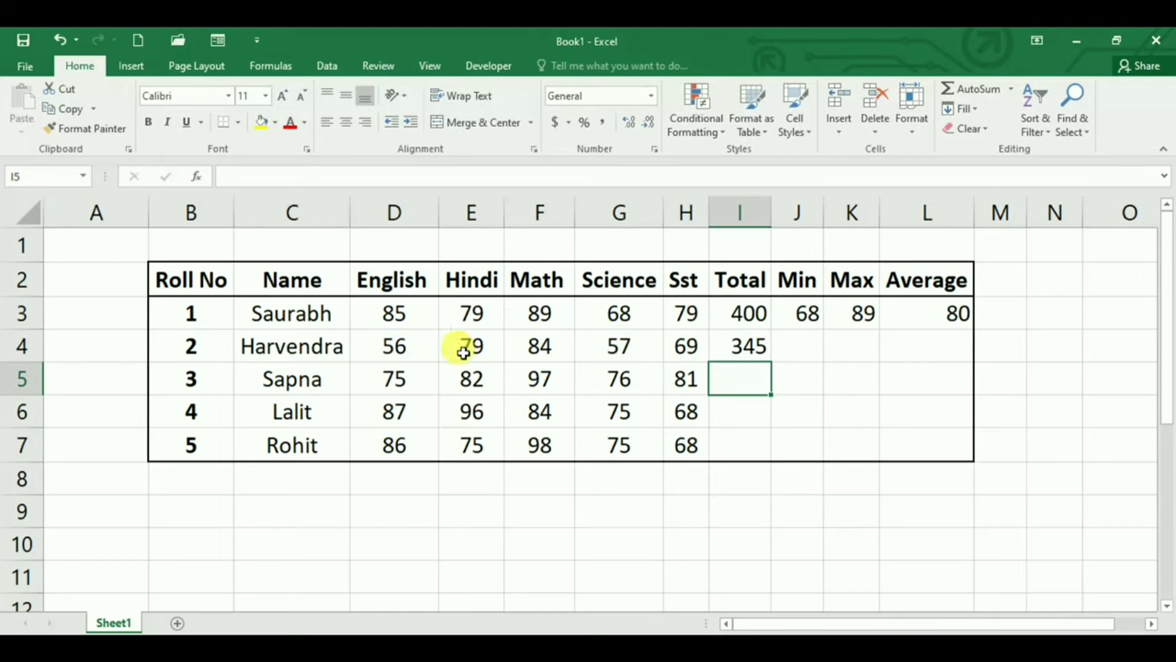
click(806, 340)
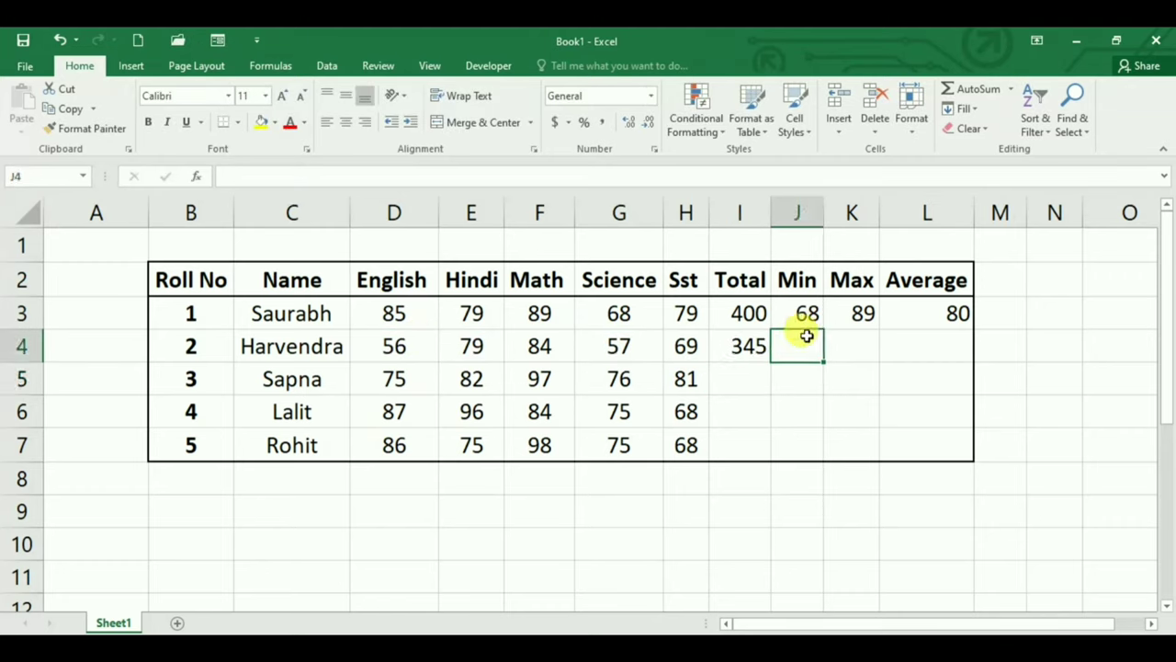
- Complete =MIN(D4:H4) in J4, giving row 4 a Min of 56
text(=mi)
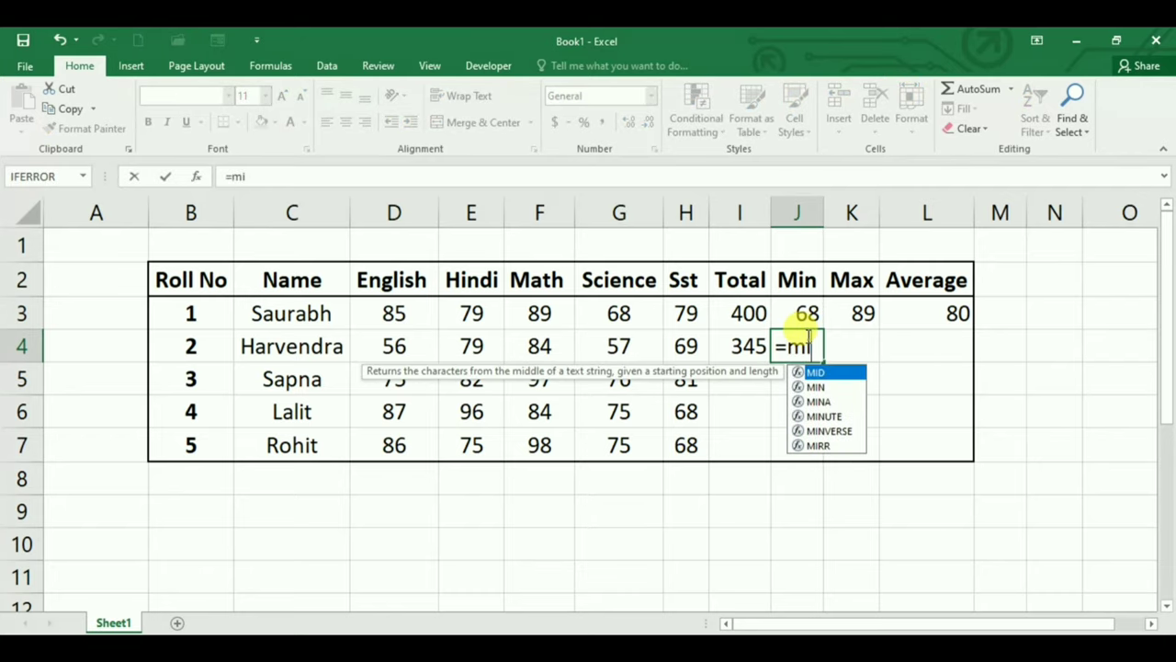
text(n)
key(Tab)
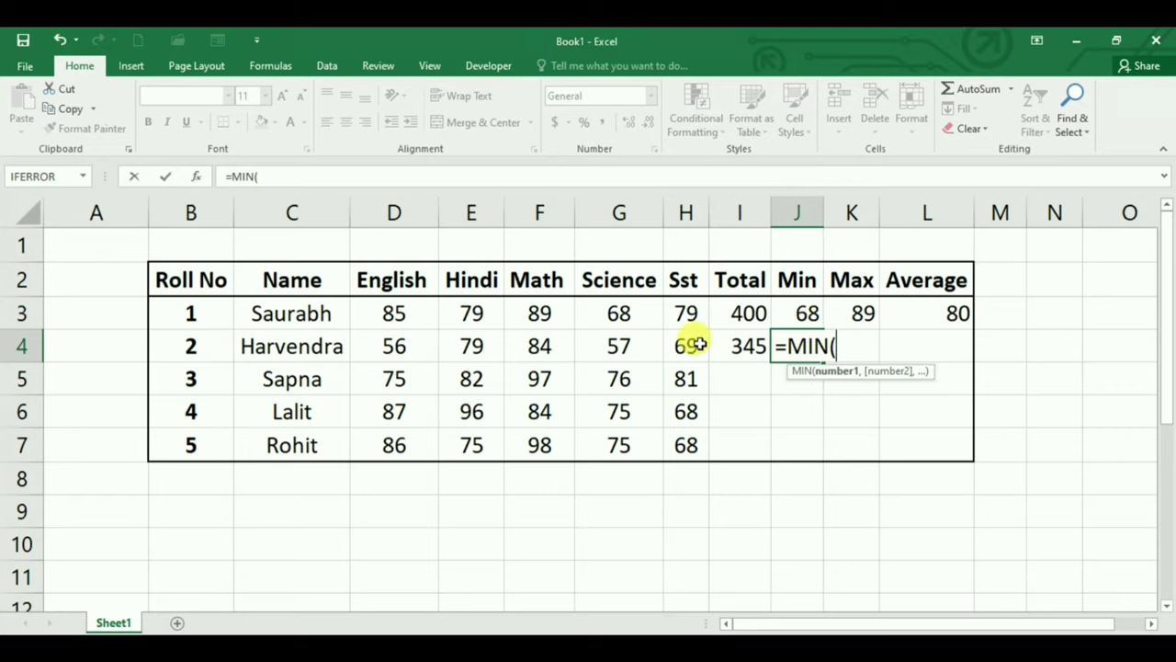
drag(691, 344, 391, 342)
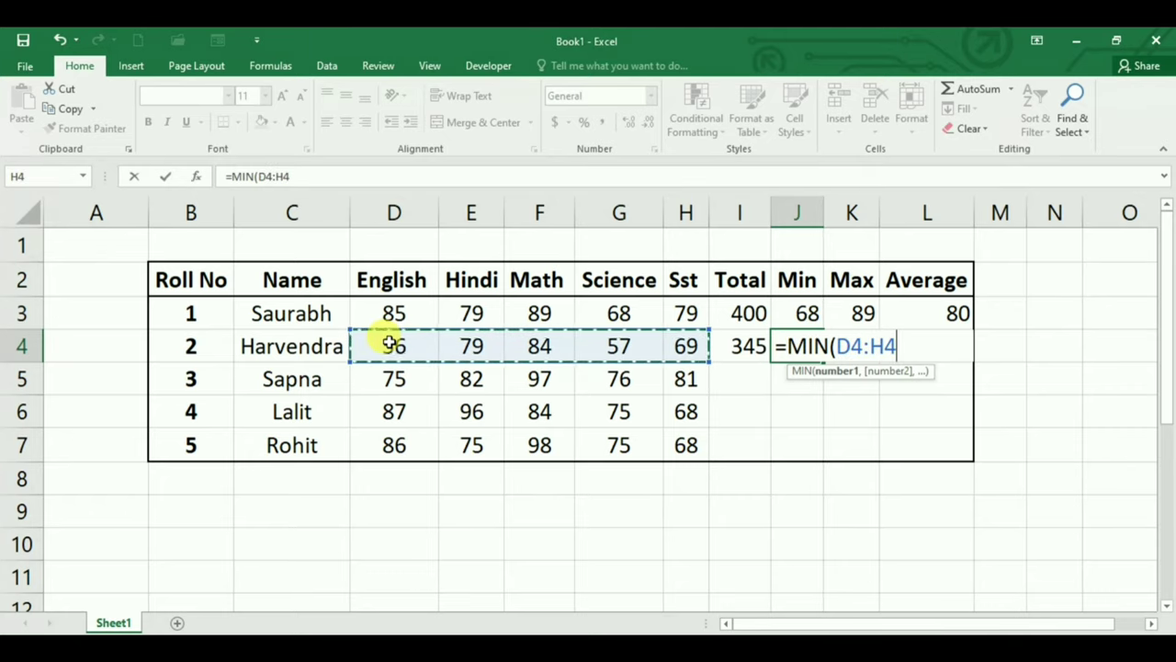
text())
key(Return)
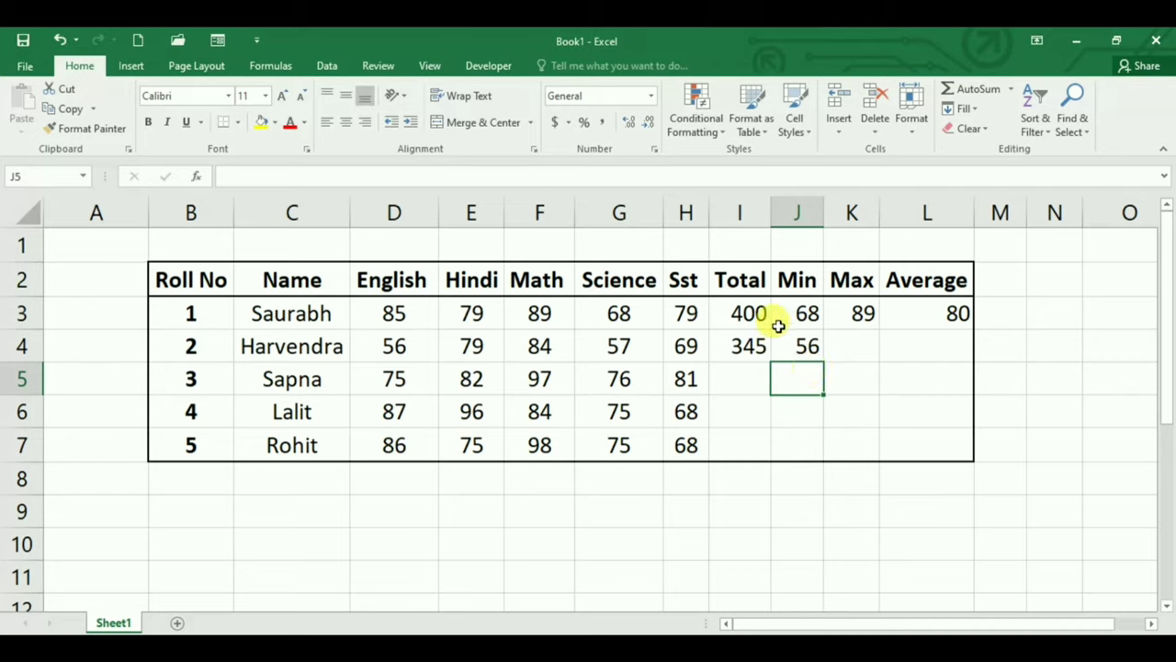
- Enter =MAX(D4:H4) in K4, giving row 4 a Max of 84
click(851, 357)
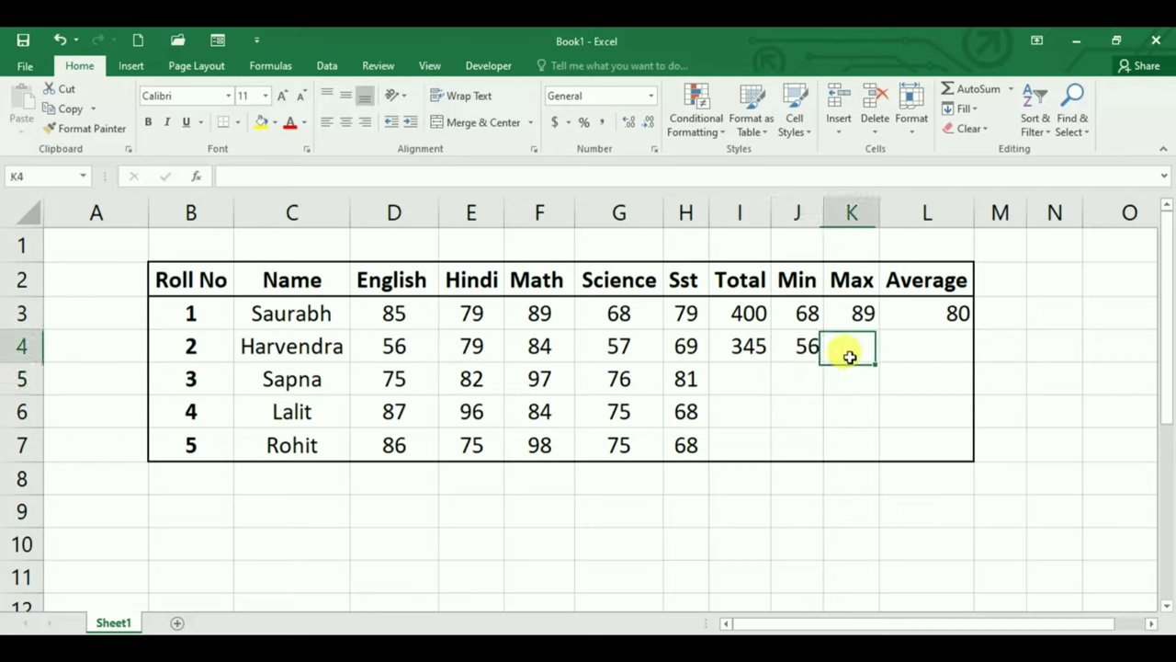
text(=m)
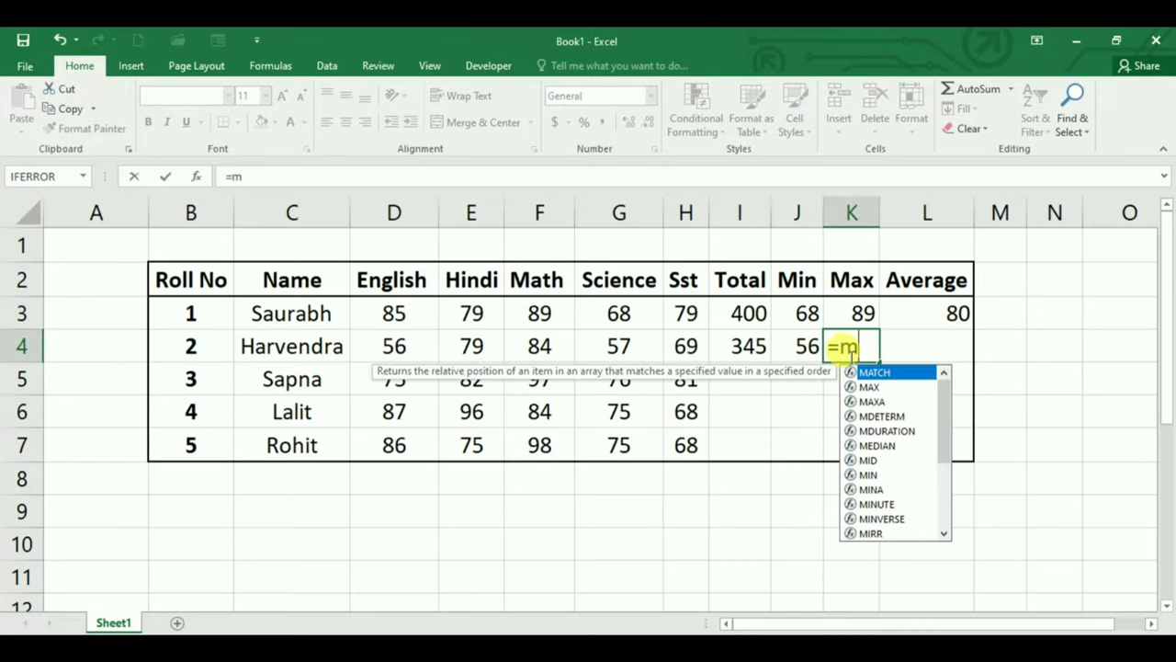
text(i)
key(BackSpace)
text(s)
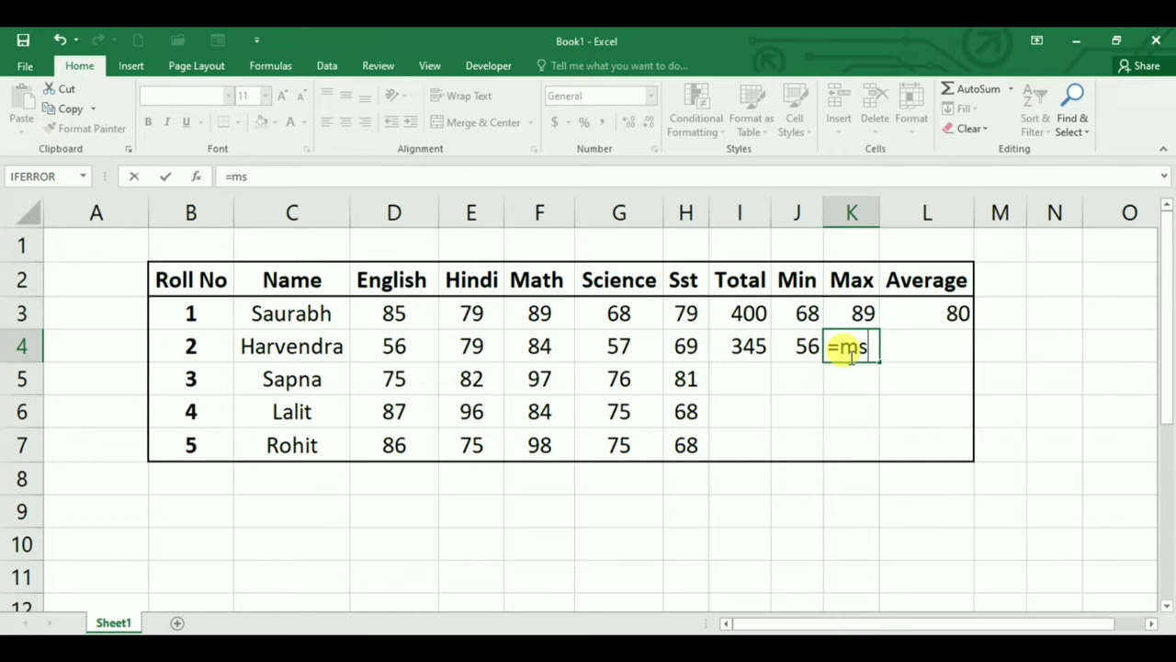
key(BackSpace)
text(ax)
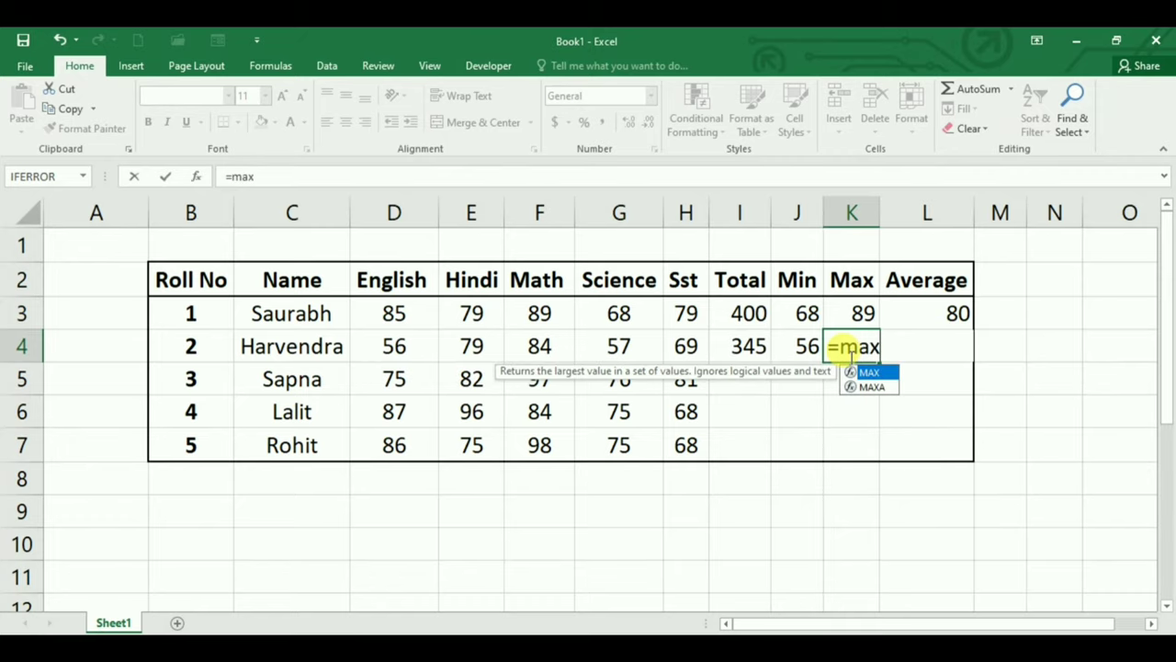
key(Tab)
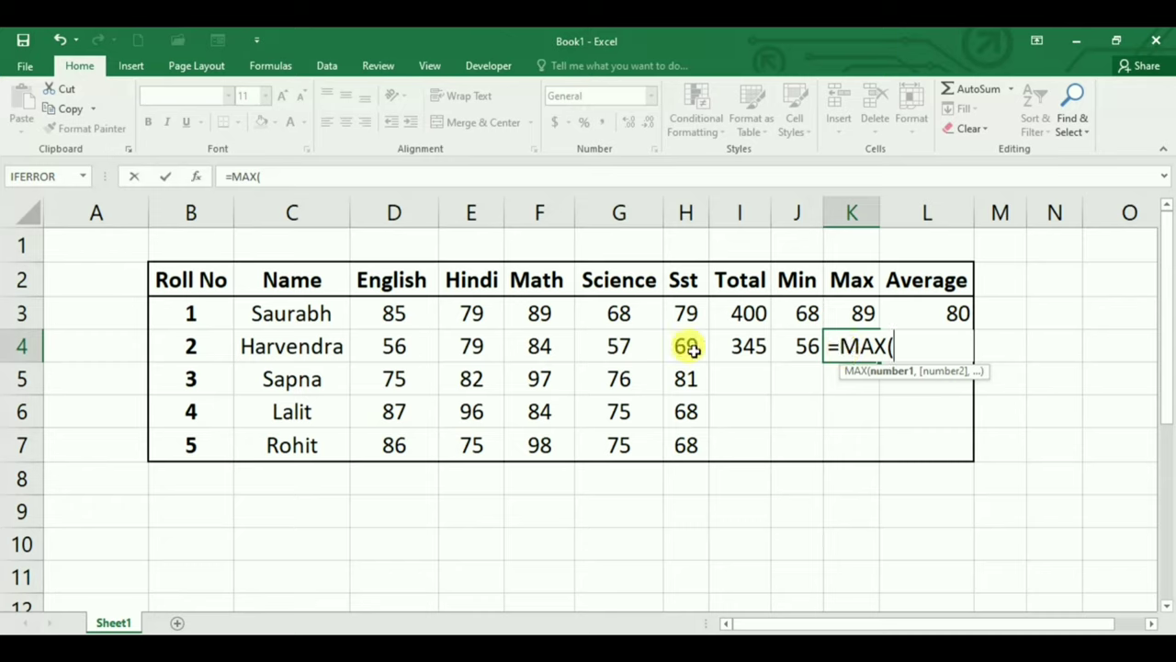
drag(689, 340, 388, 340)
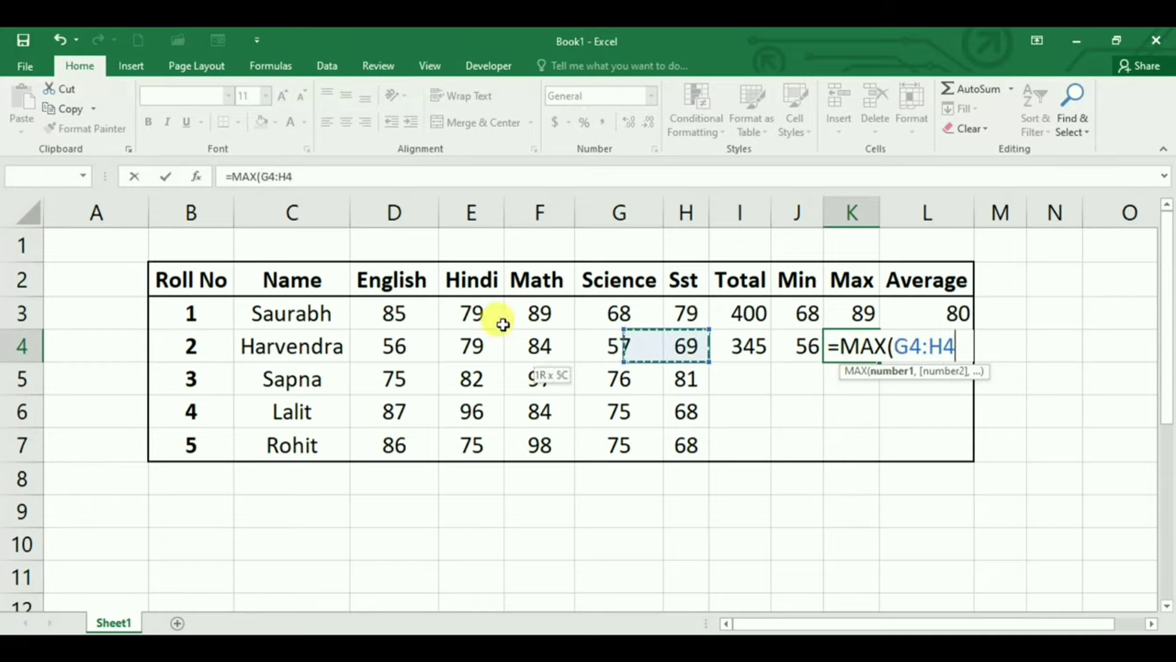
text())
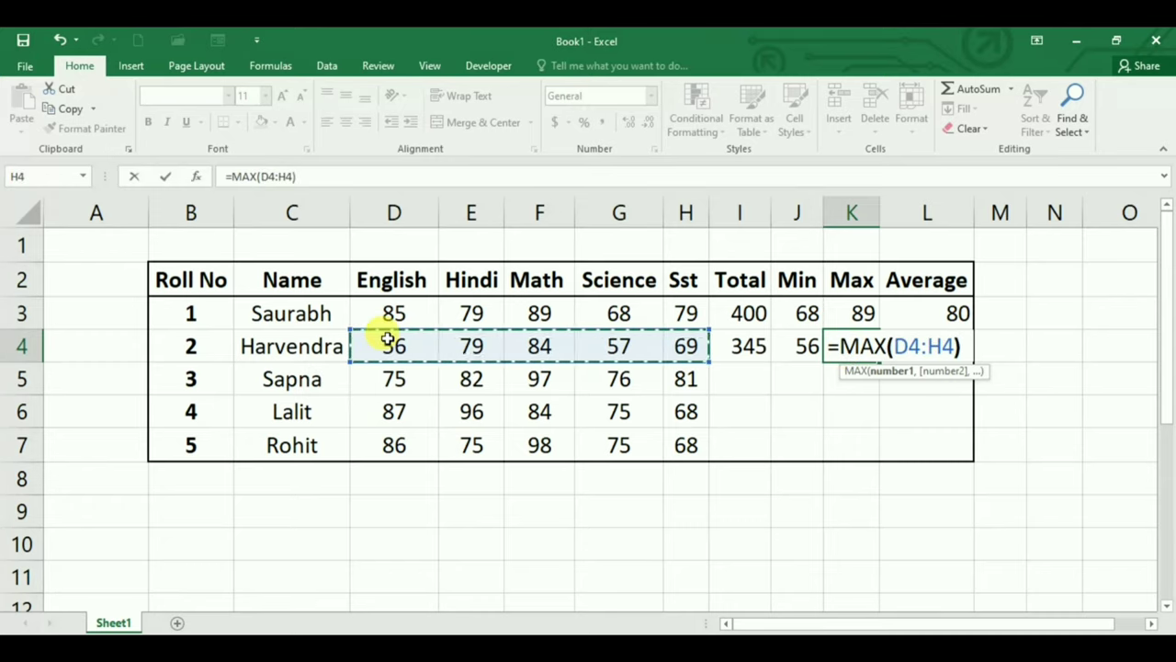
key(Return)
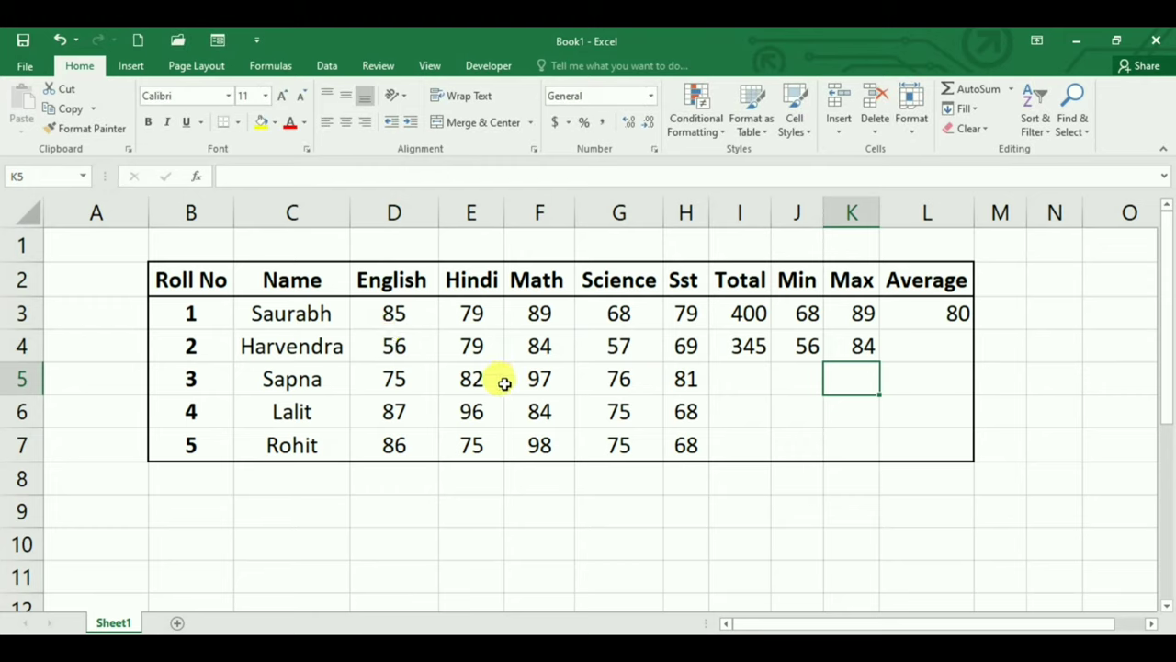
- Enter =AVERAGE(D4:H4) in L4, giving row 4 an Average of 69
click(916, 347)
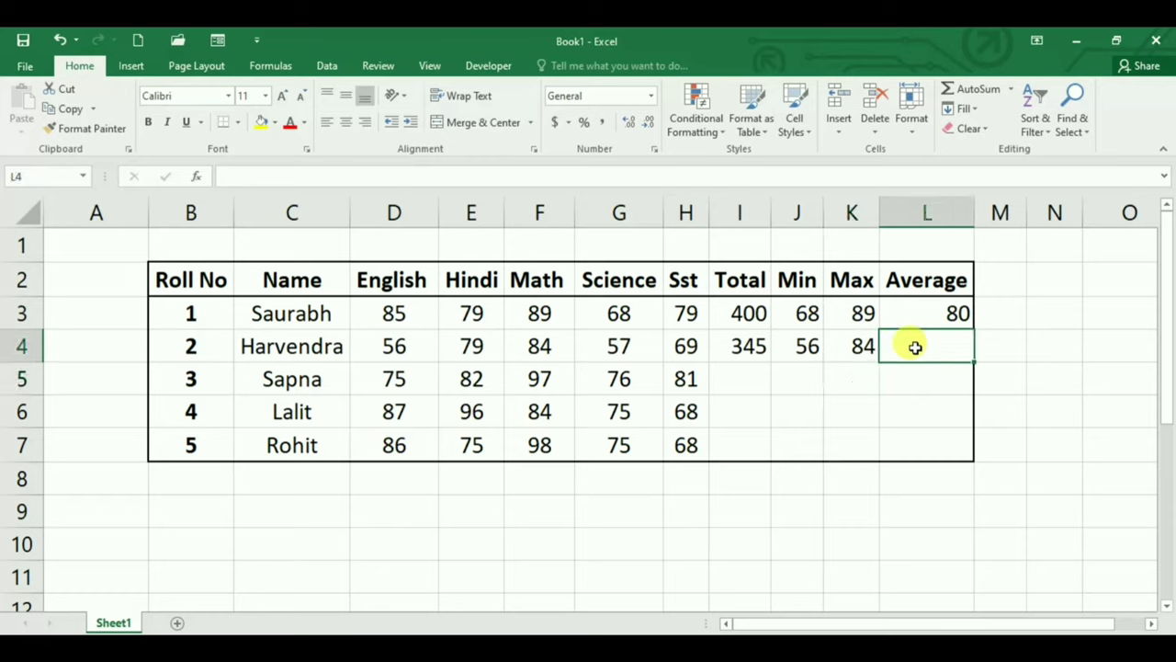
text(=av)
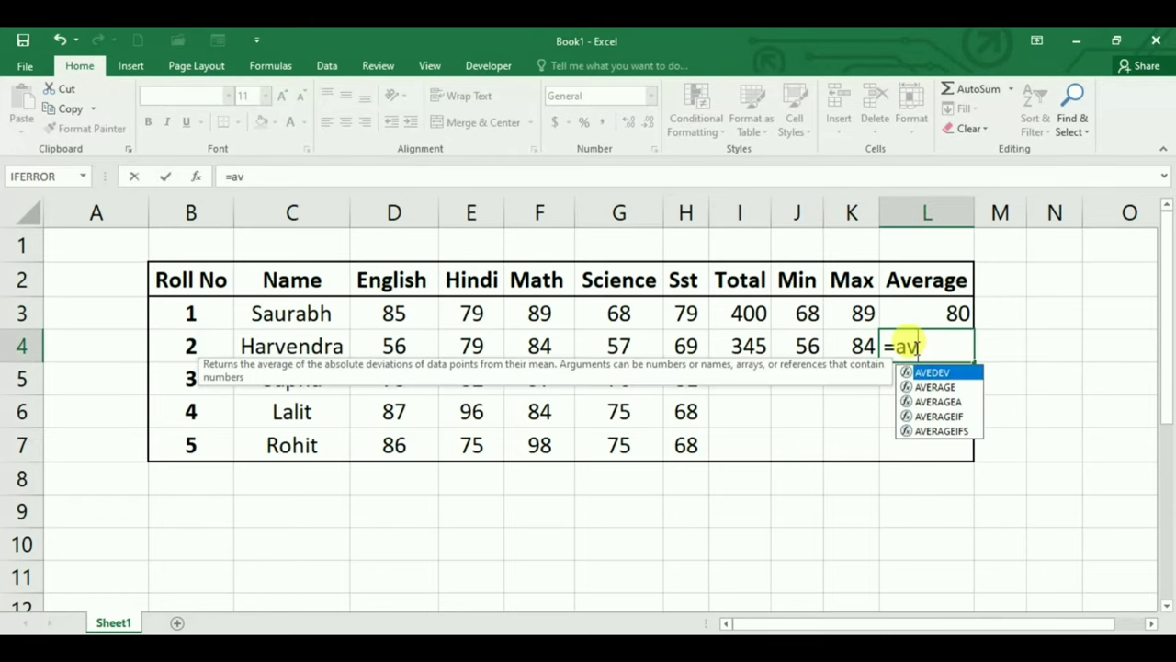
text(era)
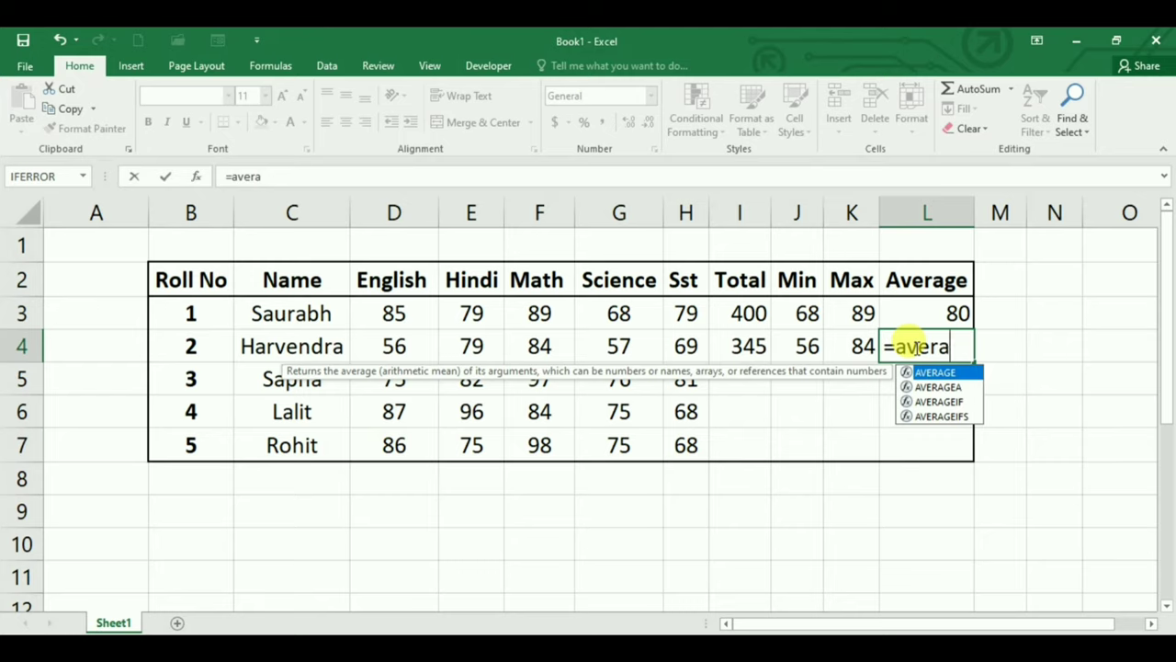
key(Tab)
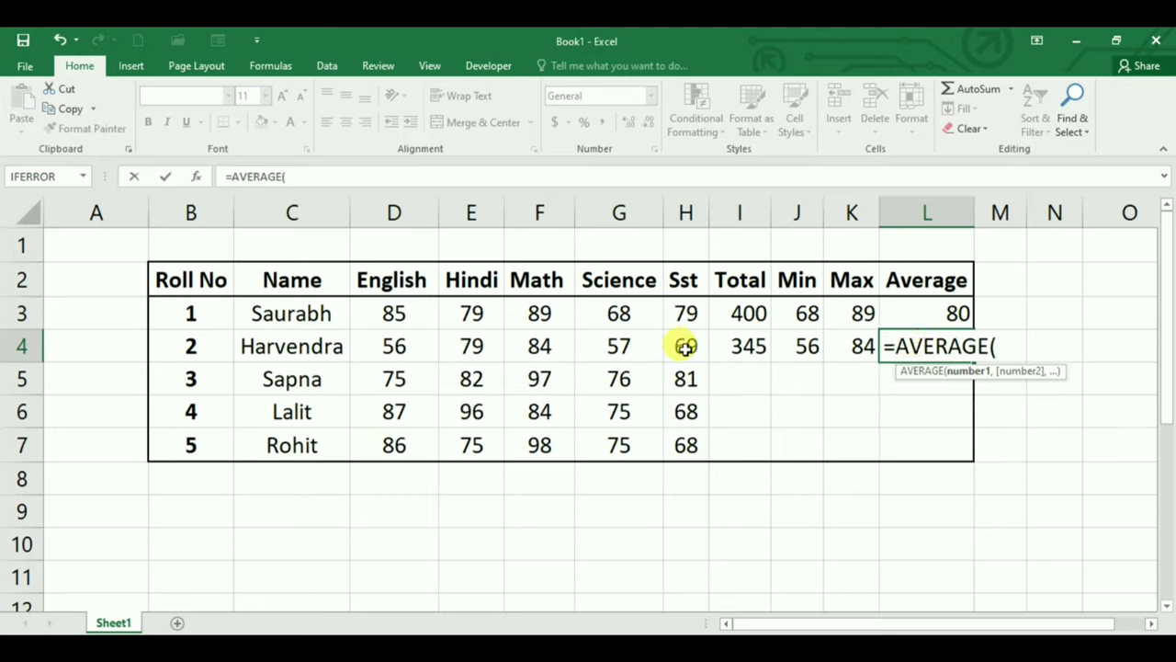
drag(685, 348, 402, 348)
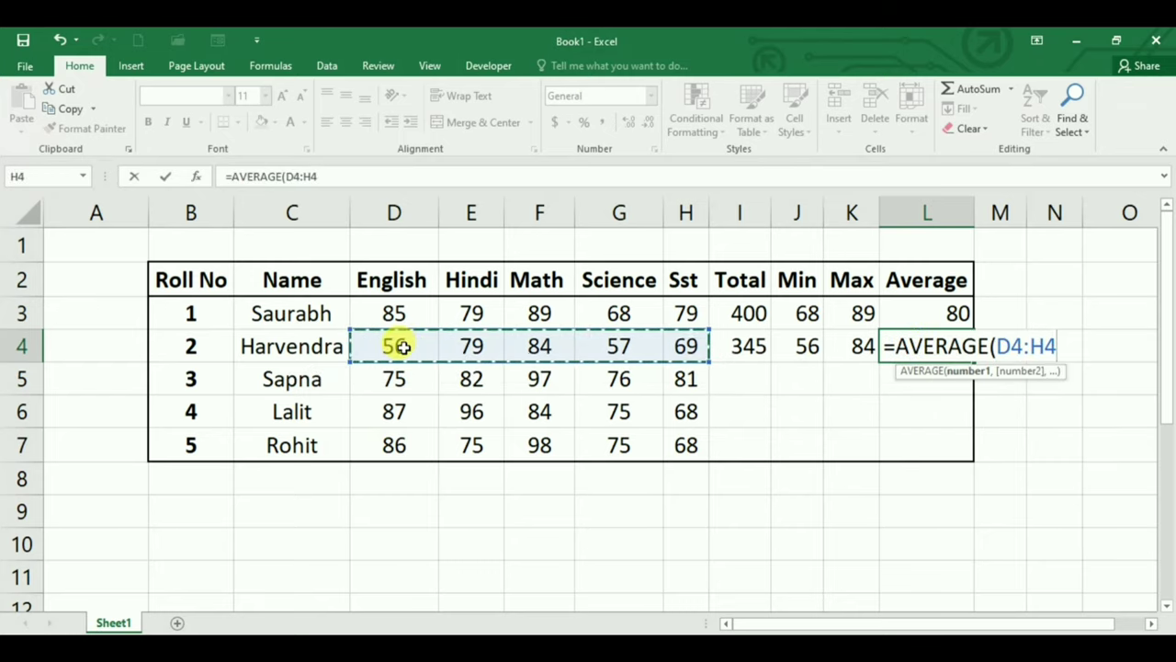
text())
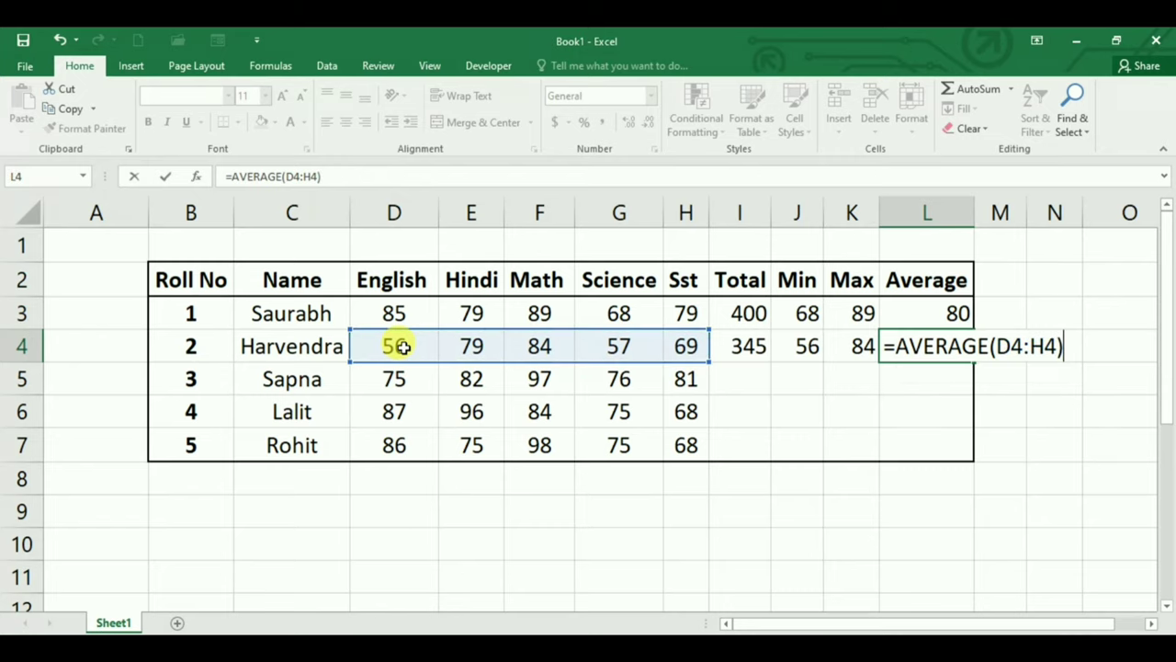
key(Return)
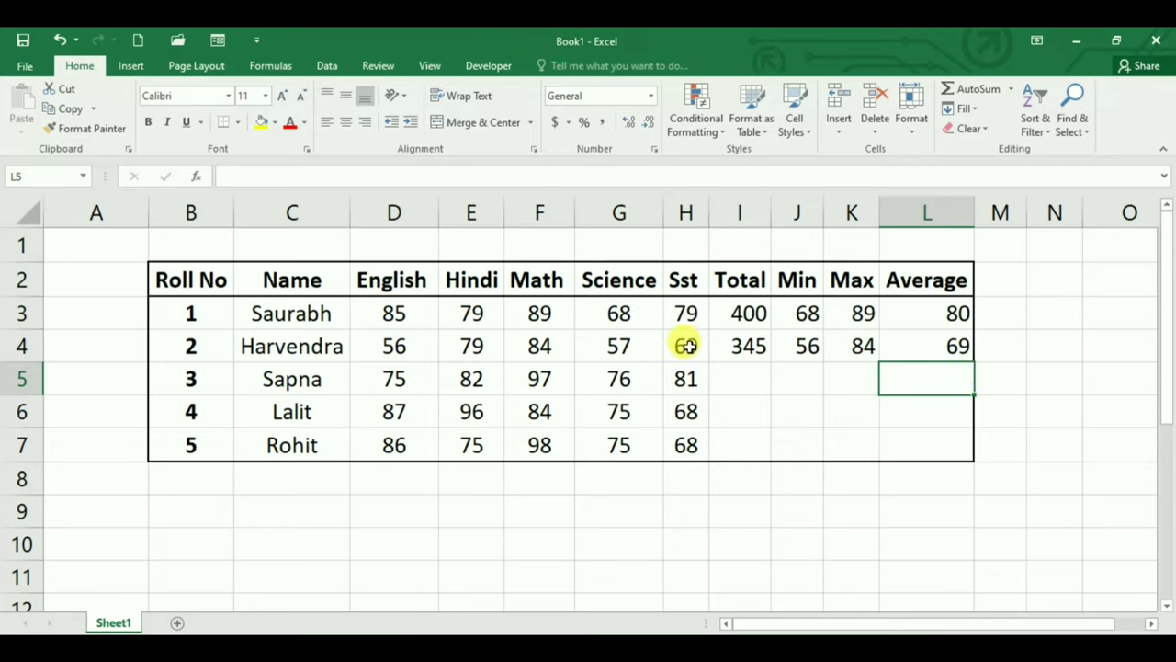
click(721, 487)
click(721, 507)
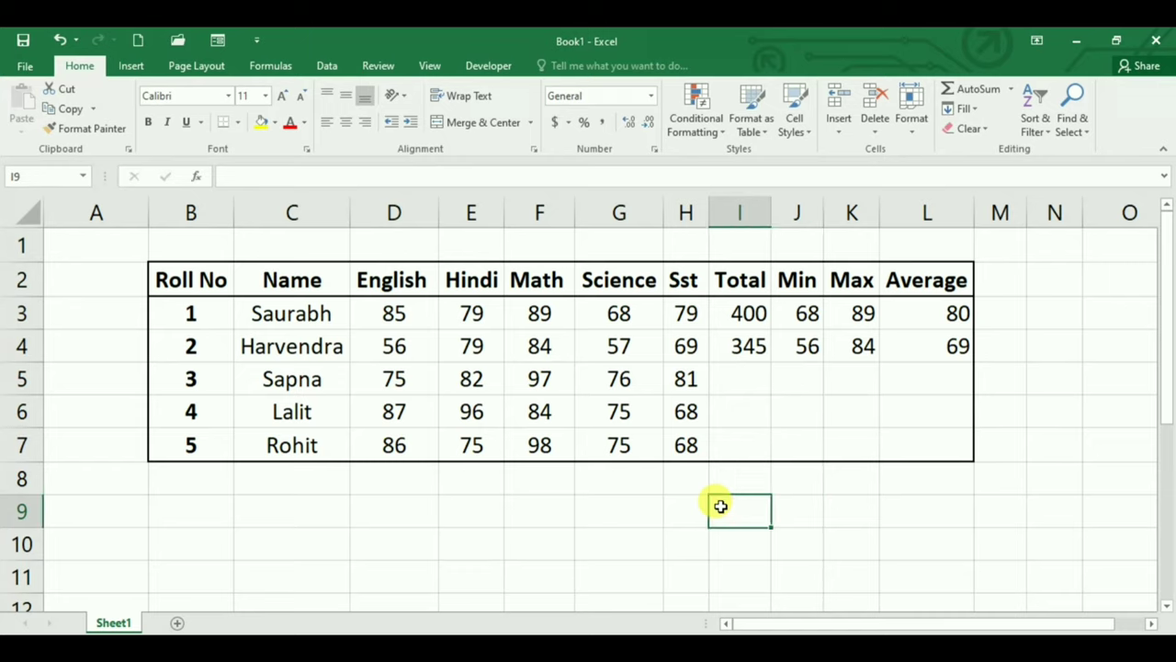
text(=)
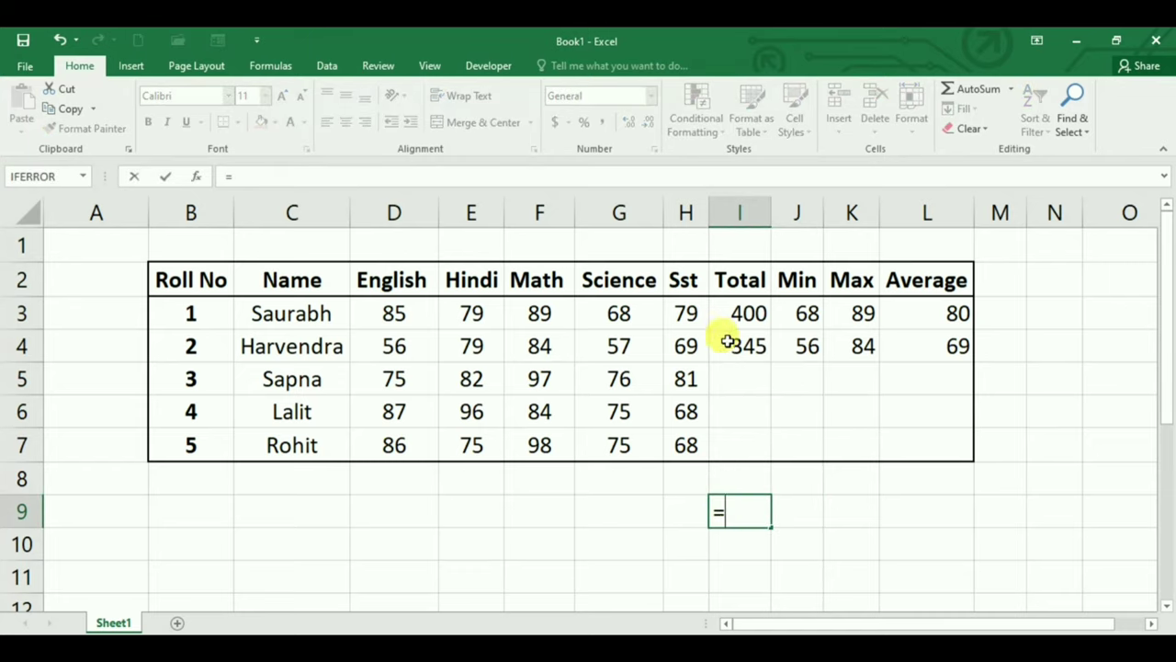
click(728, 342)
text(/)
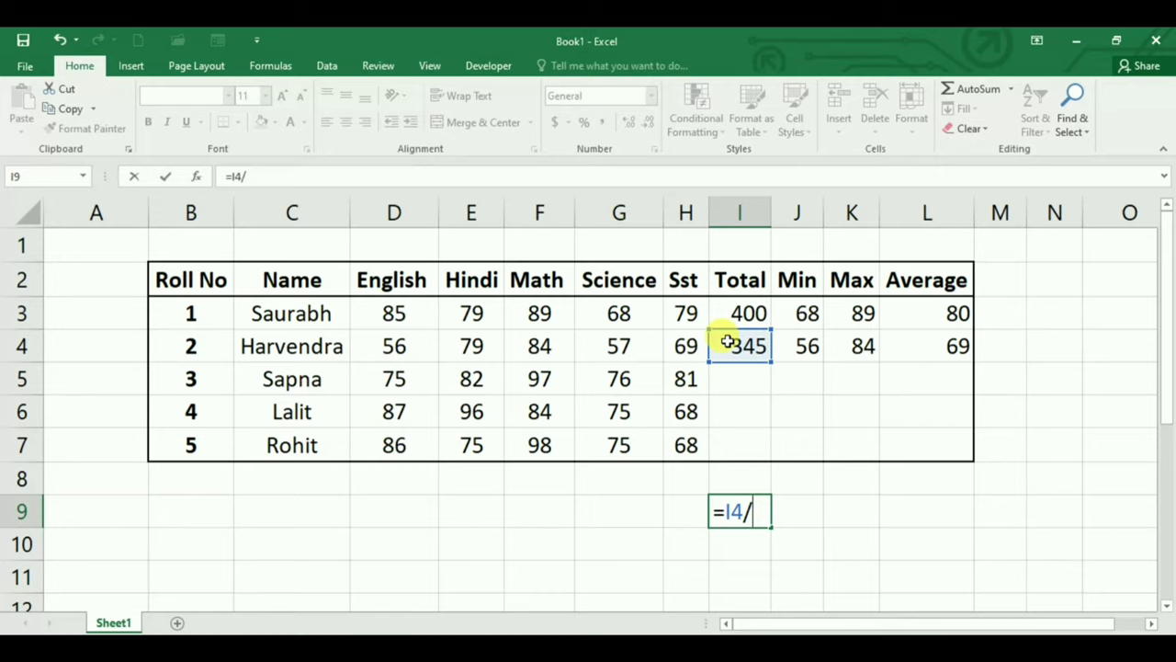
text(5)
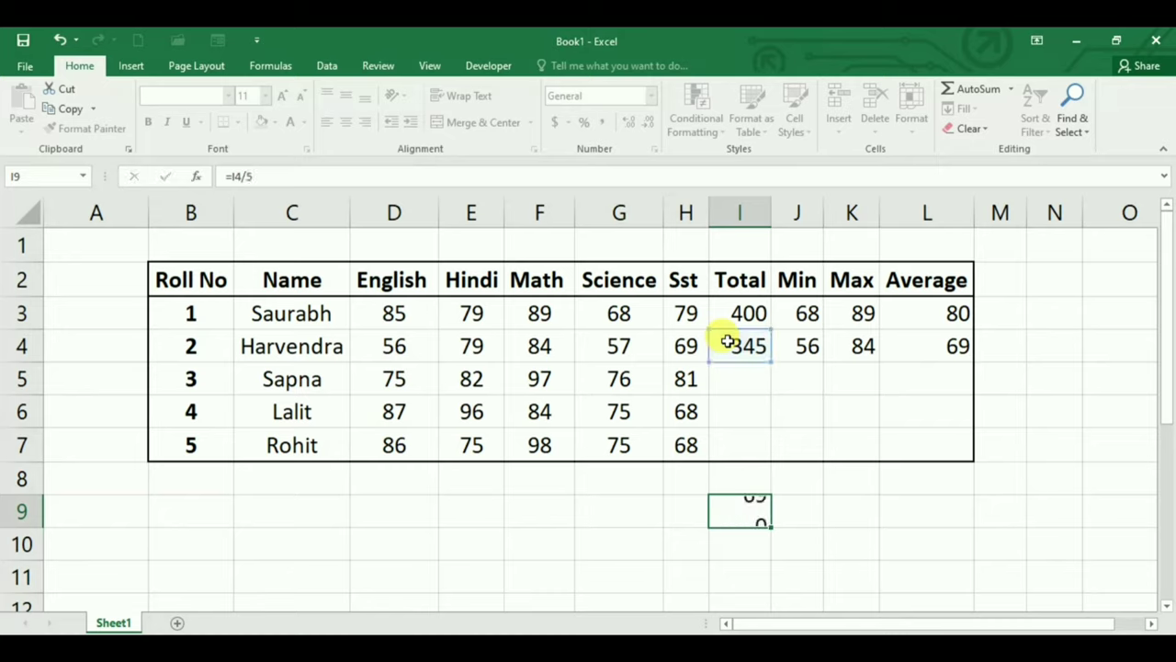
key(Return)
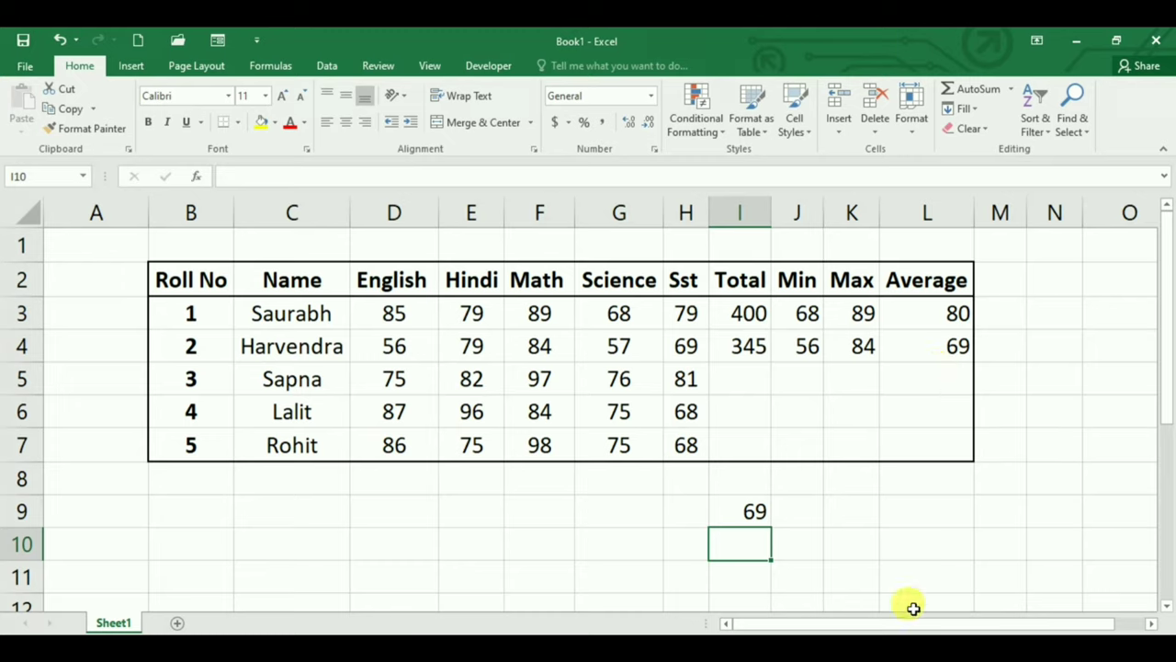
click(736, 515)
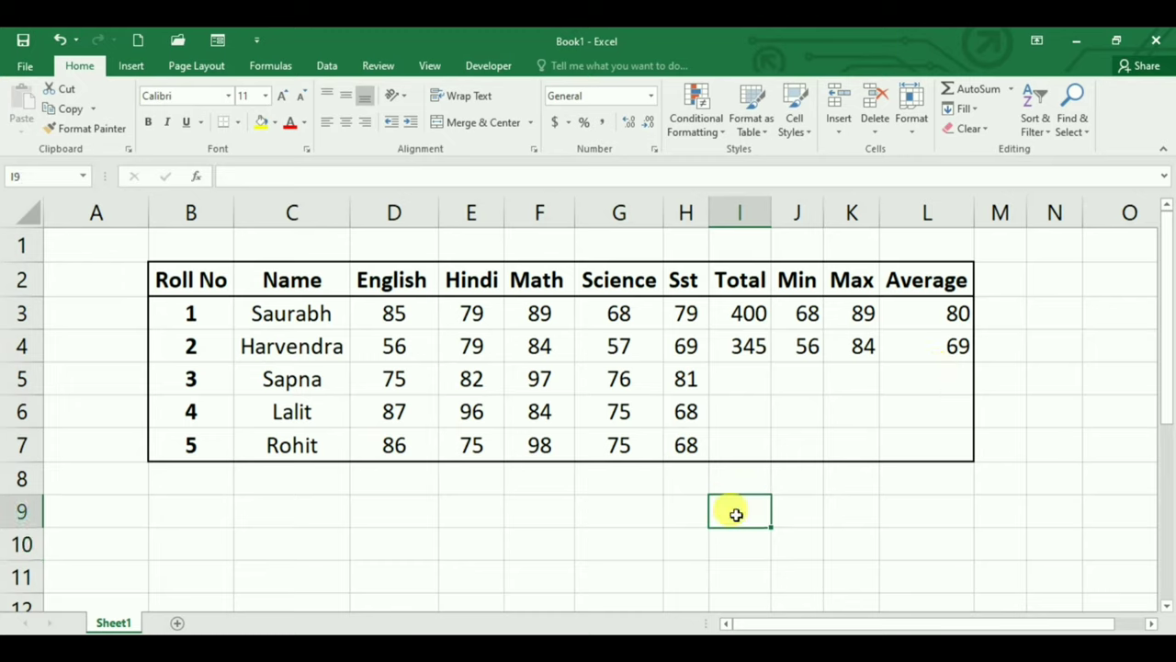
key(Delete)
- Fill the Total, Min, Max and Average formulas from row 4 down to row 7
click(751, 353)
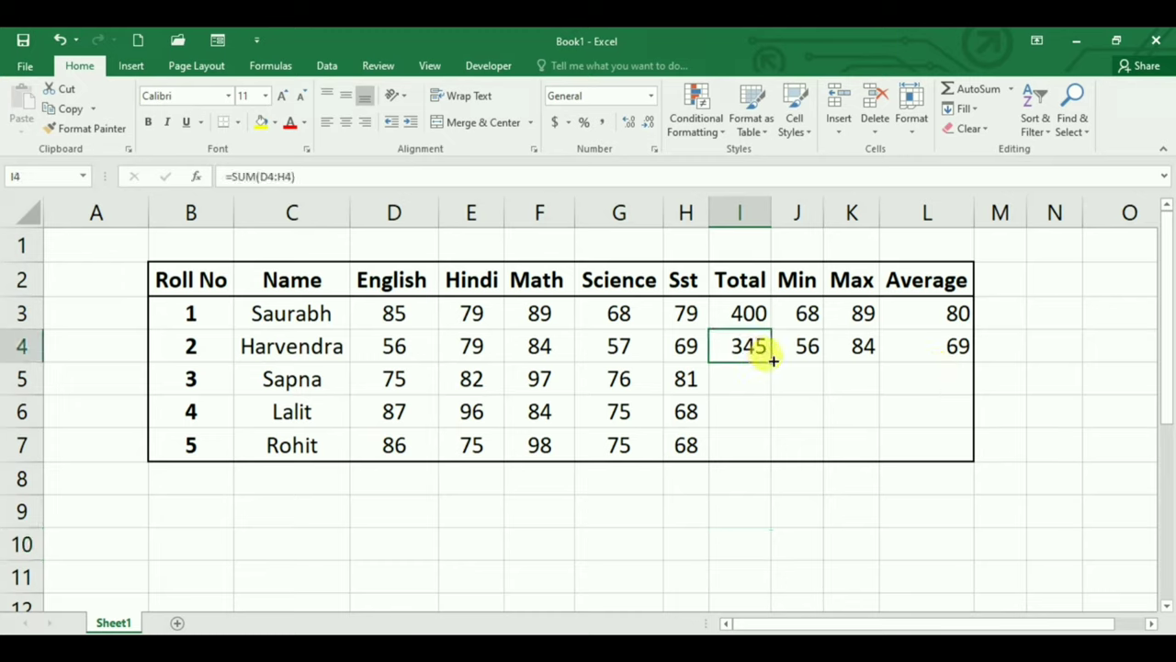
drag(772, 362, 770, 453)
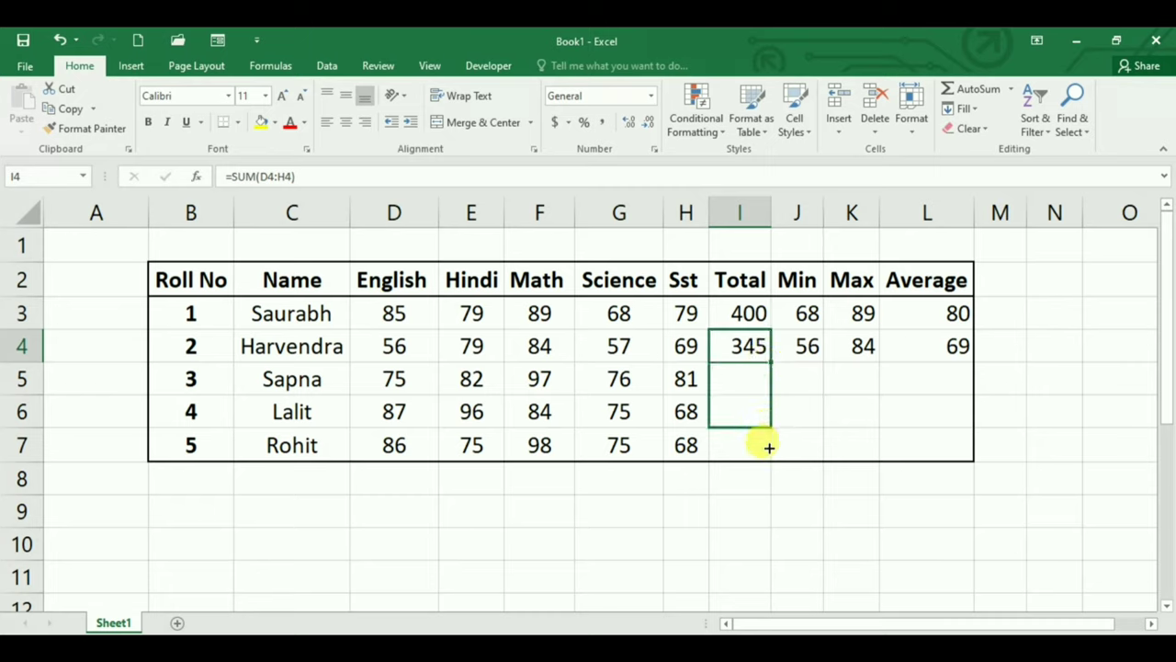
click(806, 344)
drag(823, 361, 817, 452)
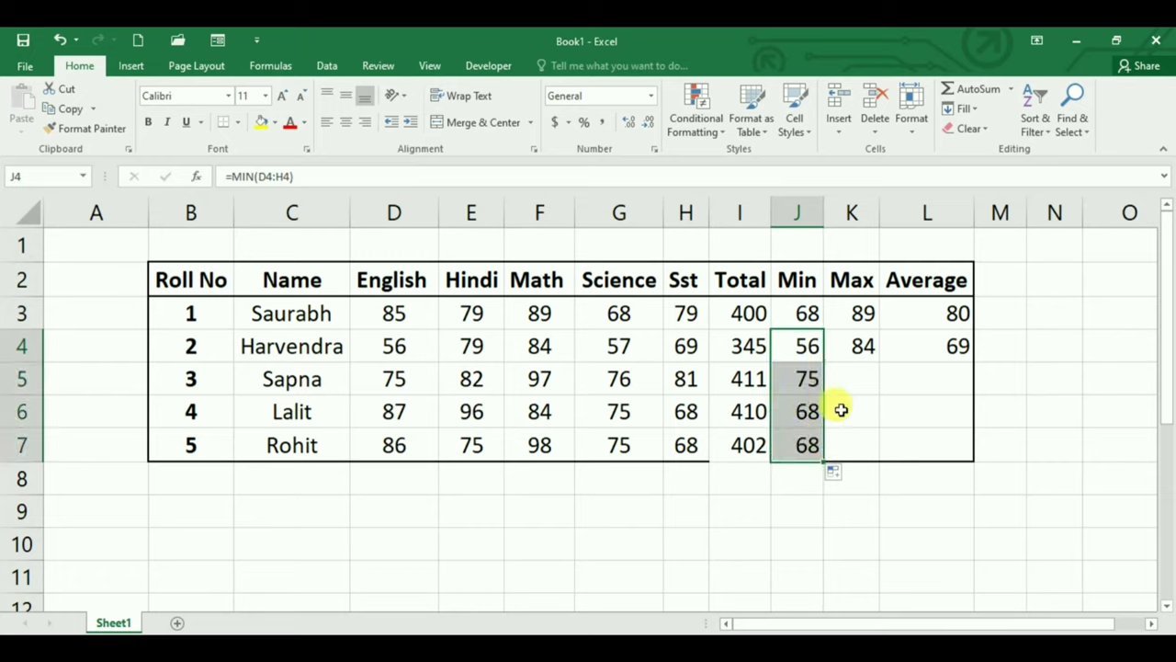
click(864, 357)
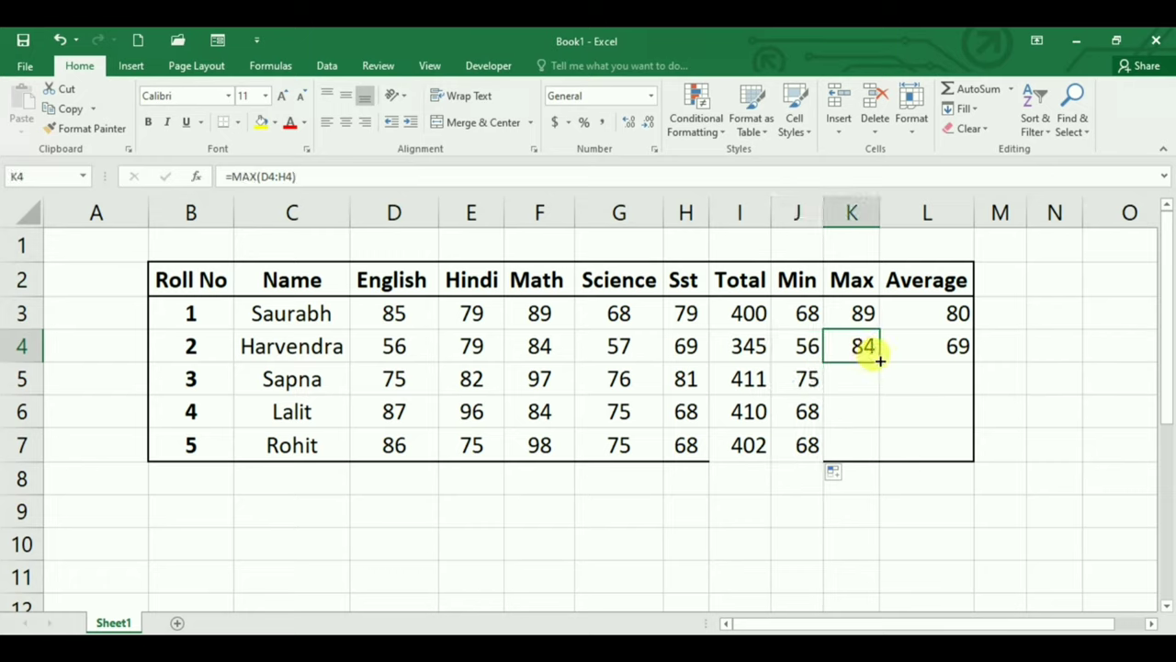
drag(880, 361, 874, 454)
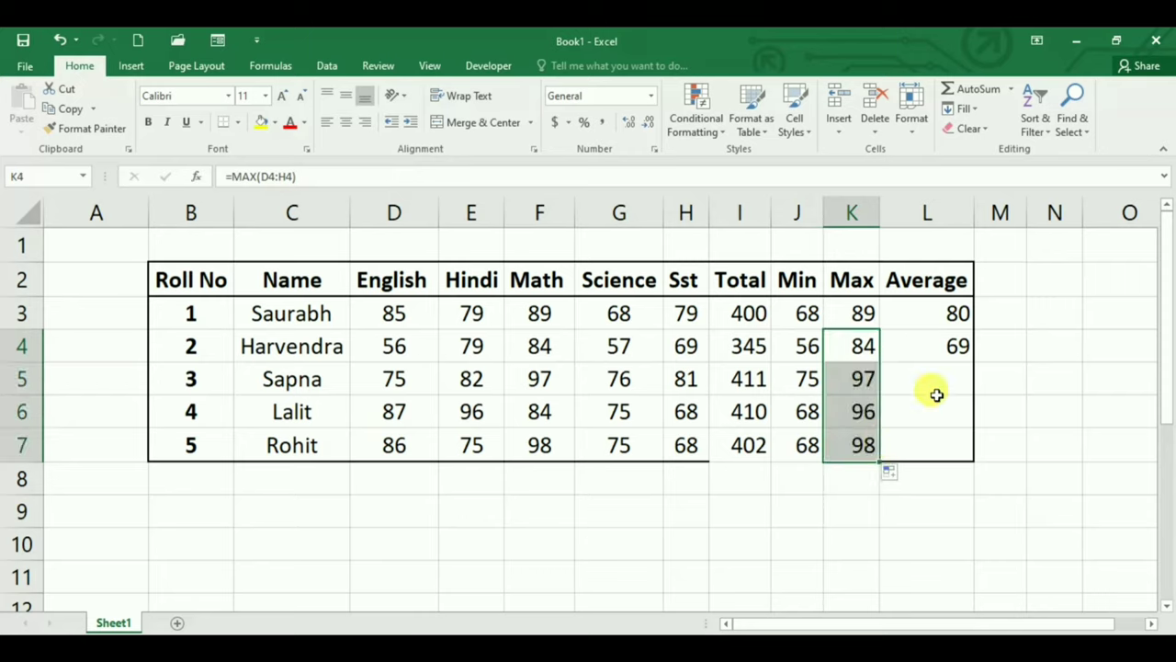
click(963, 347)
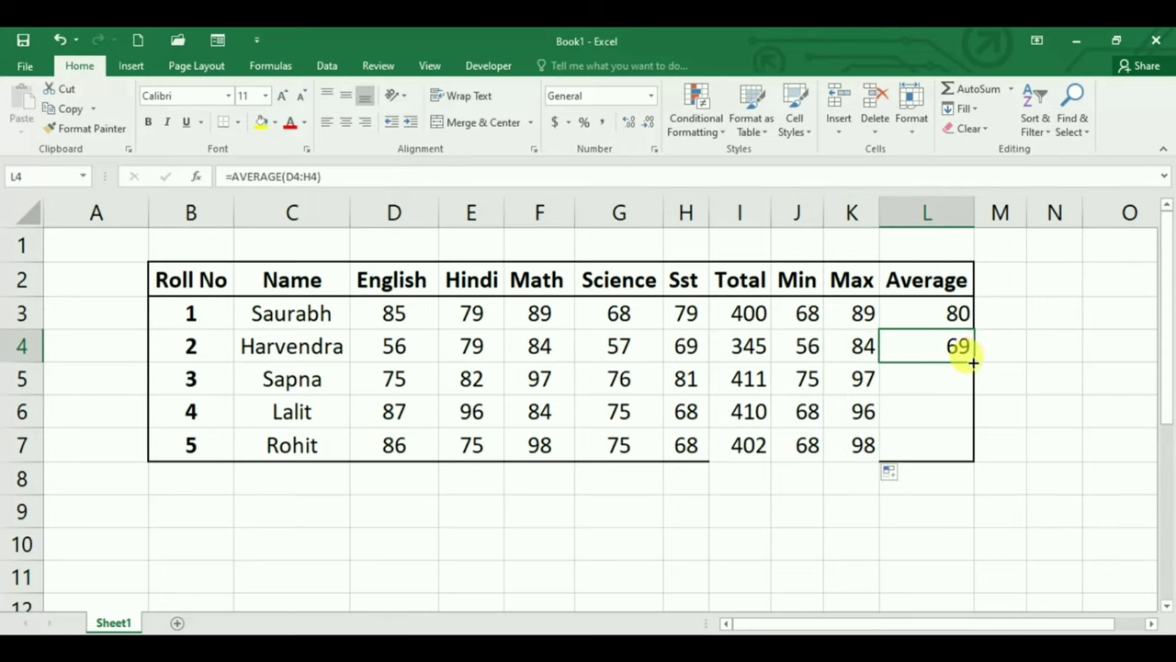
drag(972, 362, 966, 447)
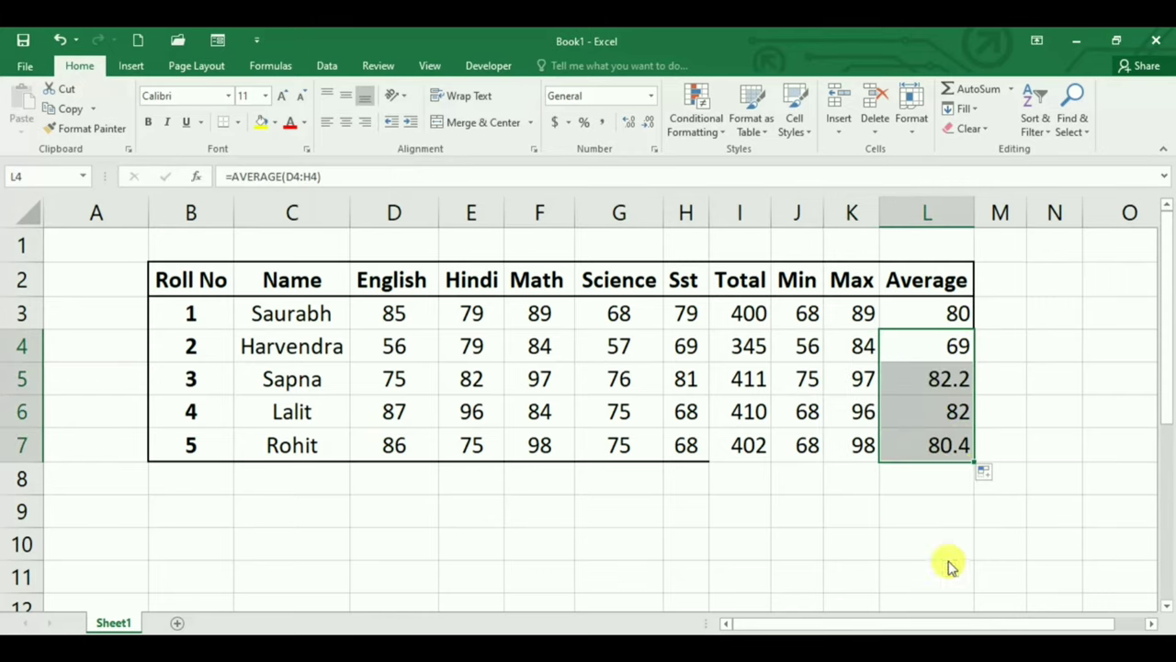
click(864, 539)
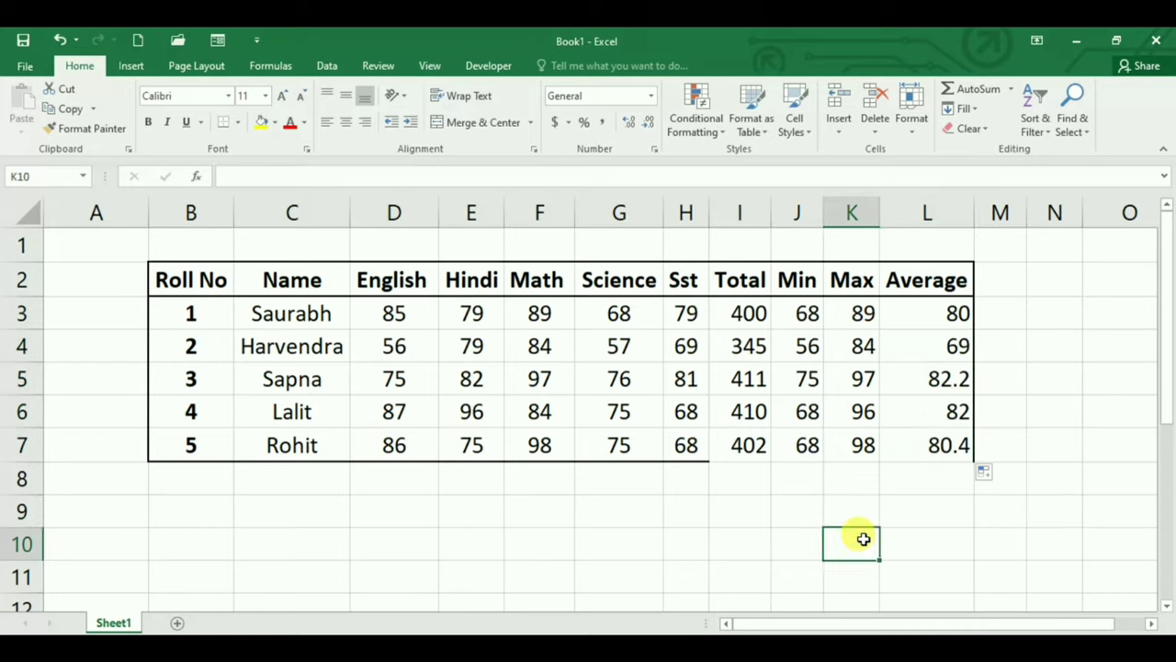